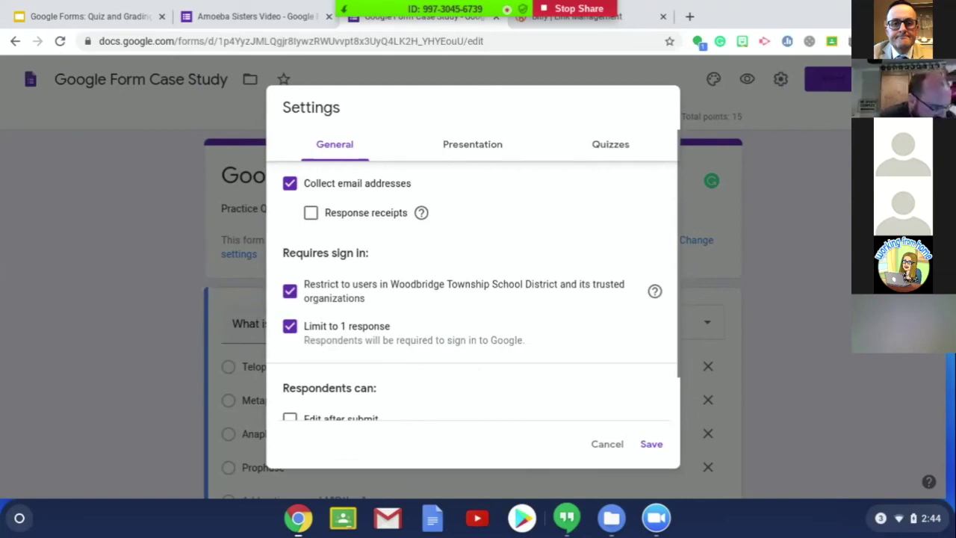
# - Review the form's general settings for email collection, required sign-in, response limit and what respondents can do
pyautogui.scroll(-2, 565, 358)
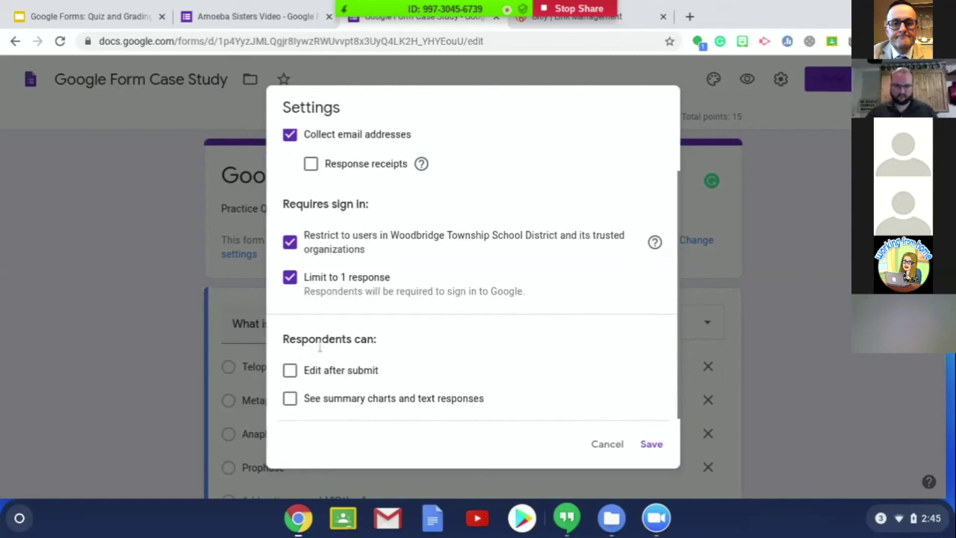
pyautogui.scroll(1, 490, 398)
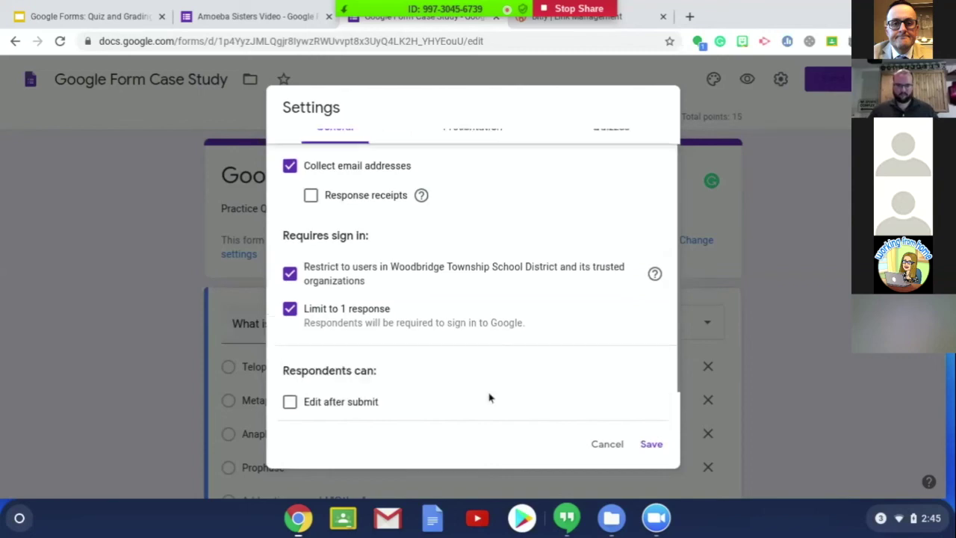
pyautogui.scroll(1, 489, 397)
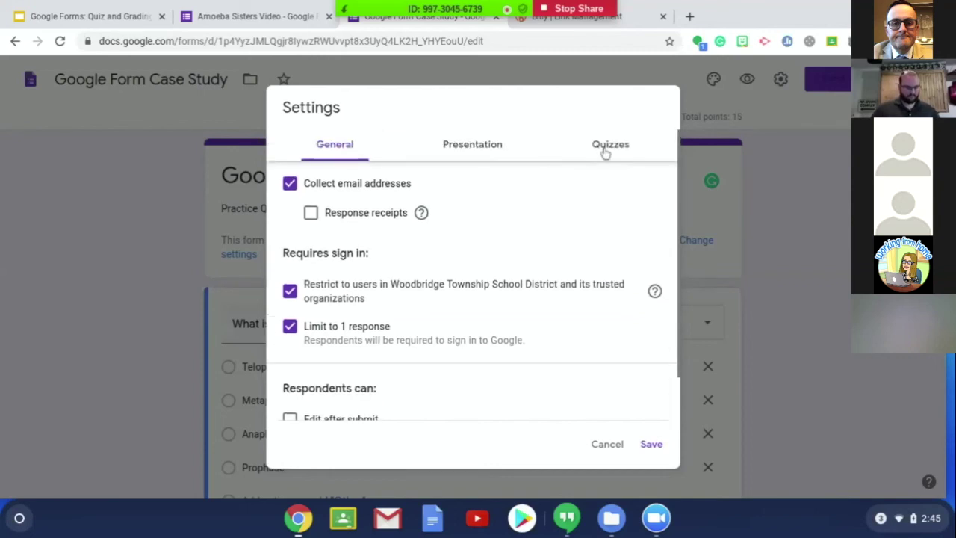
# - Review the form's quiz settings for locked mode, grade release and what respondents can see, and save the settings
pyautogui.click(604, 152)
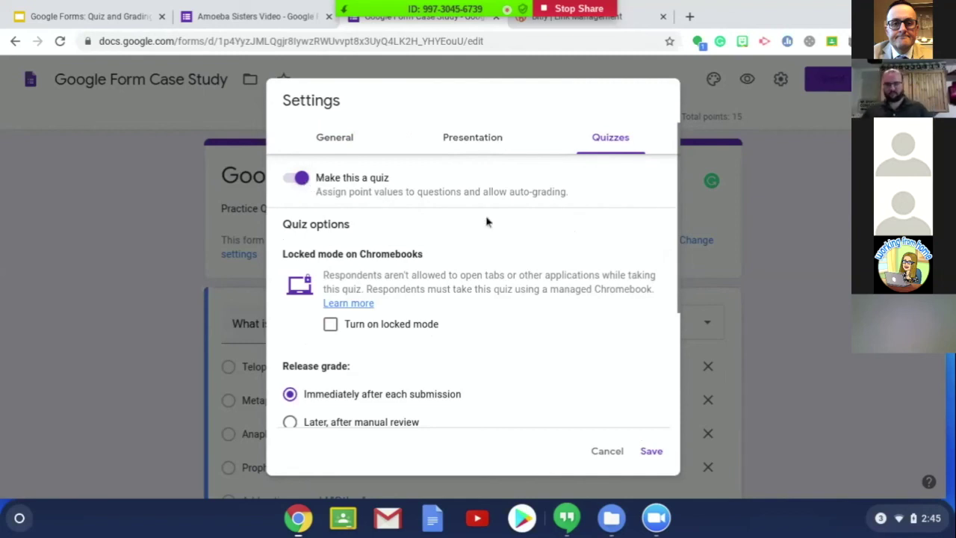
pyautogui.scroll(-4, 492, 321)
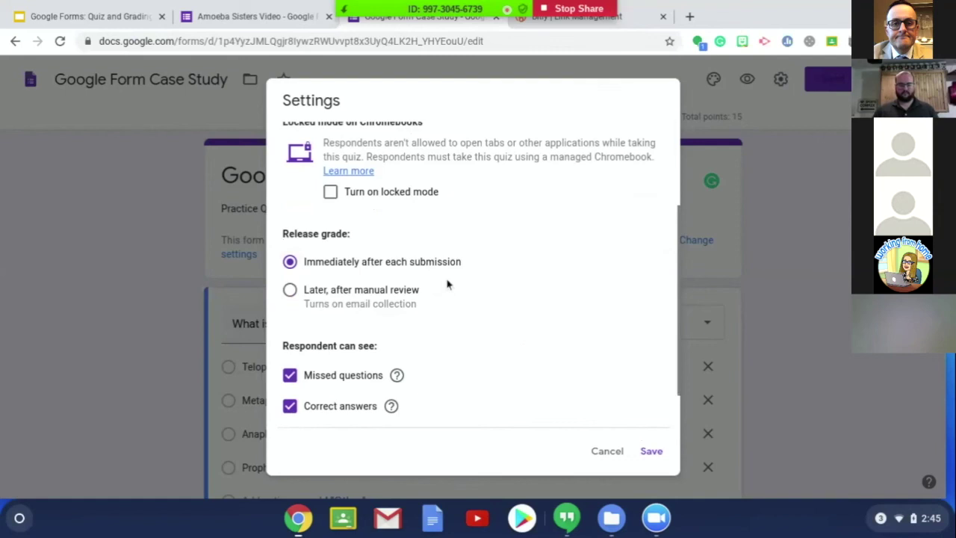
pyautogui.scroll(-1, 449, 295)
pyautogui.scroll(-1, 449, 306)
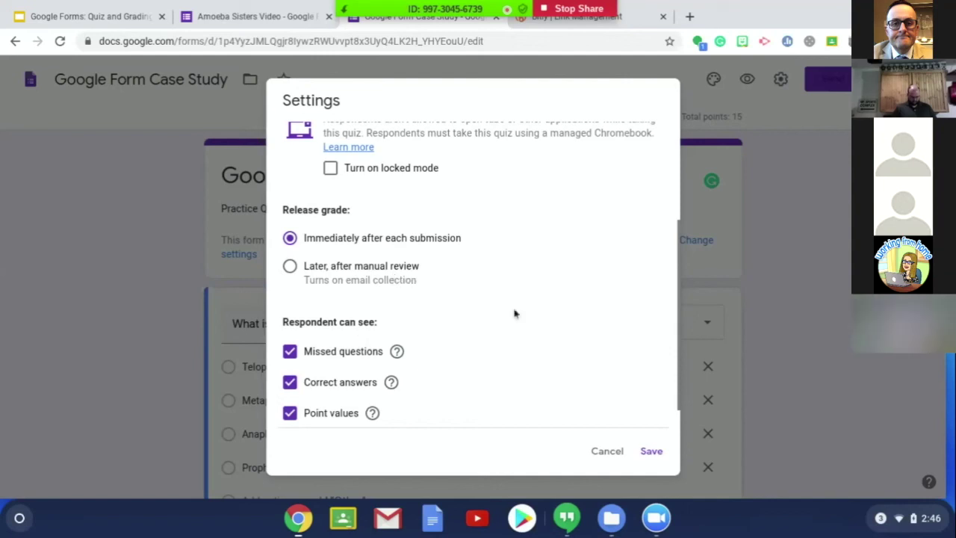
pyautogui.scroll(3, 512, 314)
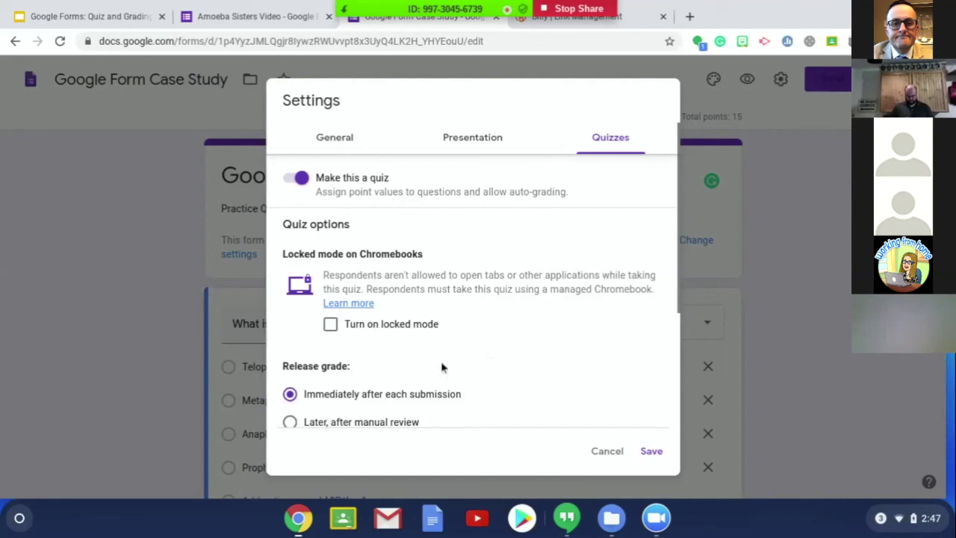
pyautogui.scroll(-5, 518, 410)
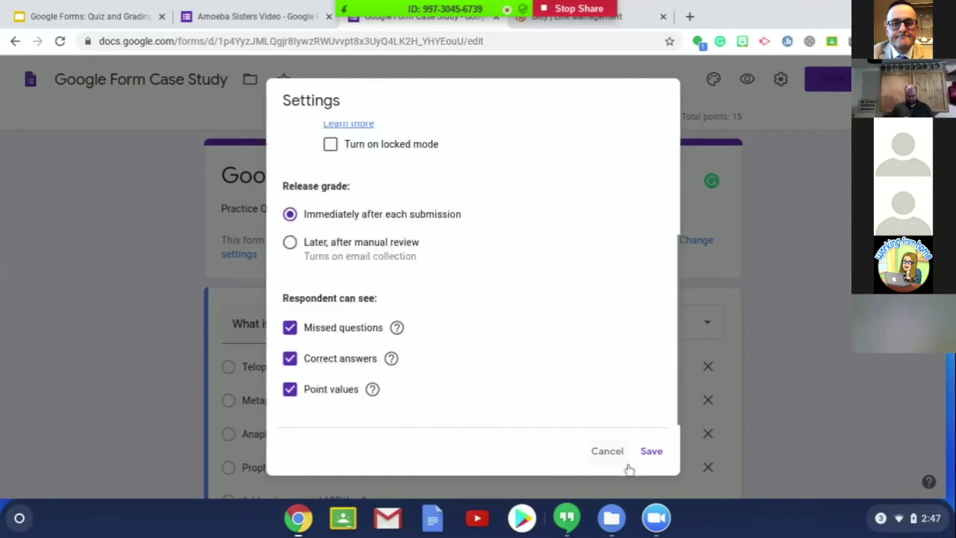
pyautogui.click(652, 452)
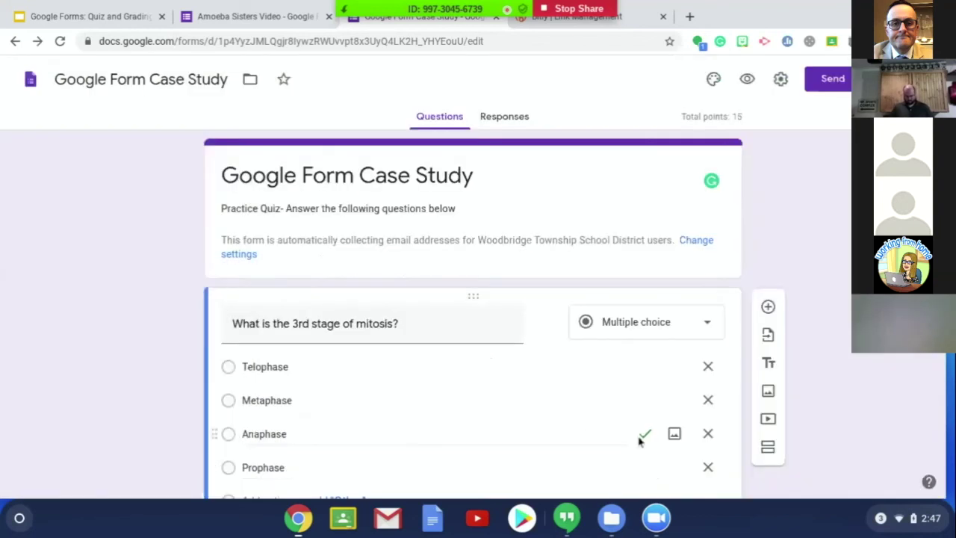
# - Switch to the Google Forms: Quiz and Grading presentation and show the "Creating an Answer Key" slide
pyautogui.scroll(-1, 527, 303)
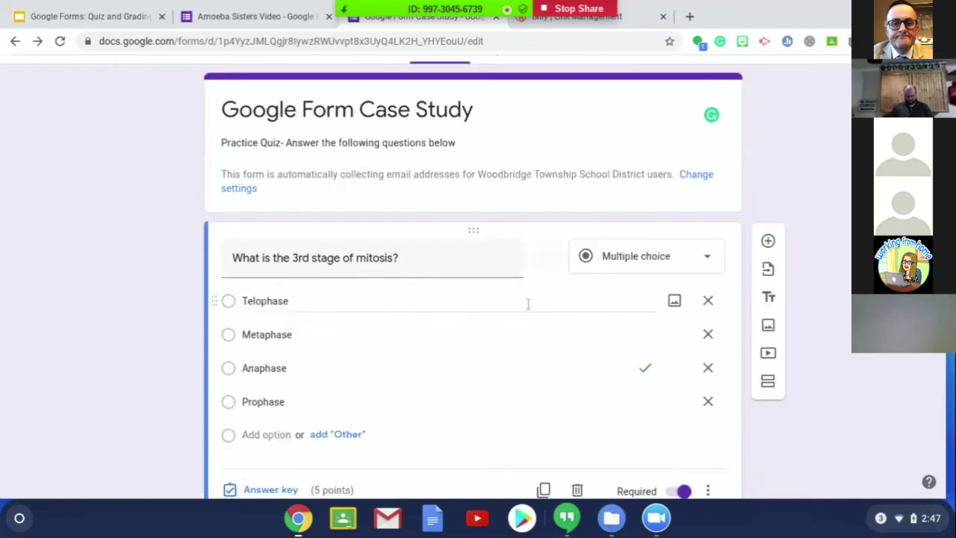
pyautogui.scroll(-1, 506, 352)
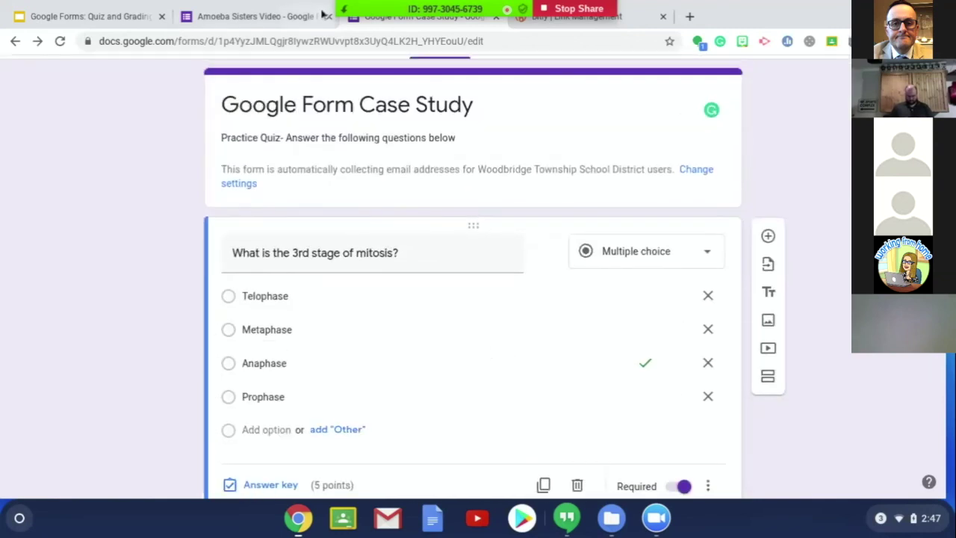
pyautogui.click(113, 16)
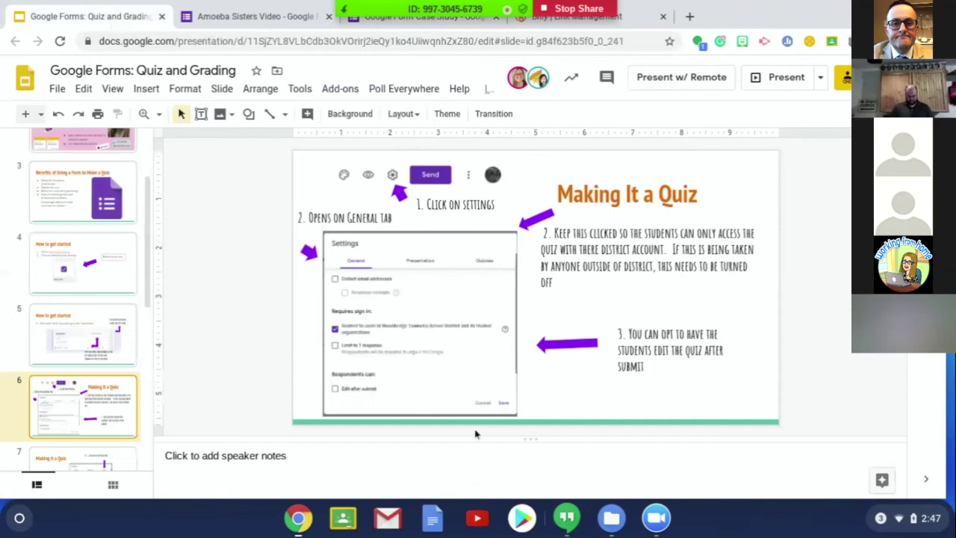
pyautogui.click(72, 456)
pyautogui.click(73, 460)
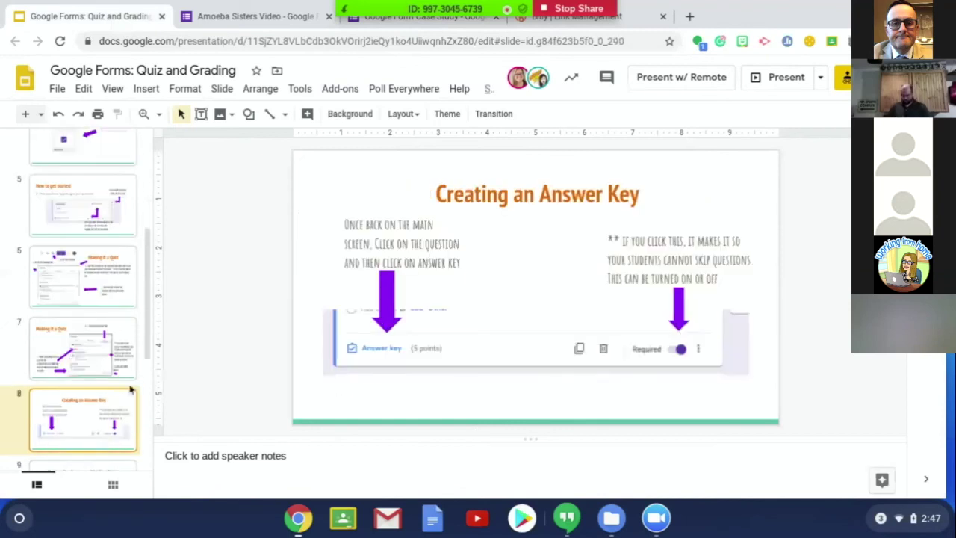
pyautogui.scroll(-3, 131, 389)
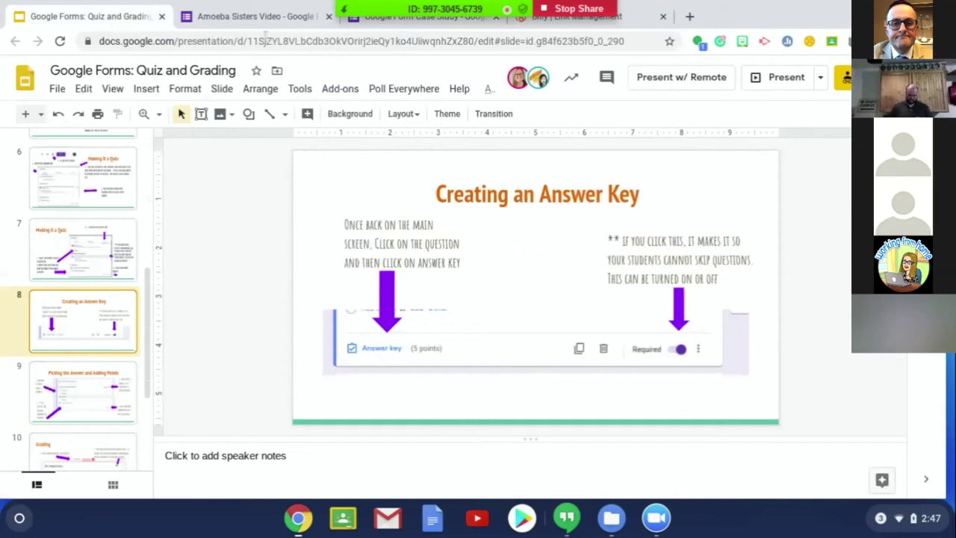
# - Back in the Google Form Case Study, open the answer key of "What is the 3rd stage of mitosis?", set 5 points and finish
pyautogui.click(426, 22)
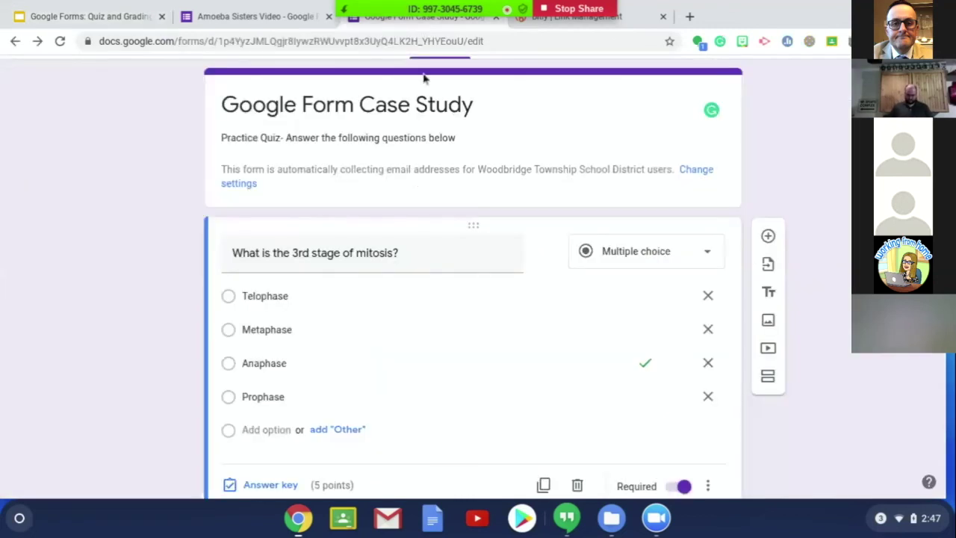
pyautogui.scroll(-3, 431, 365)
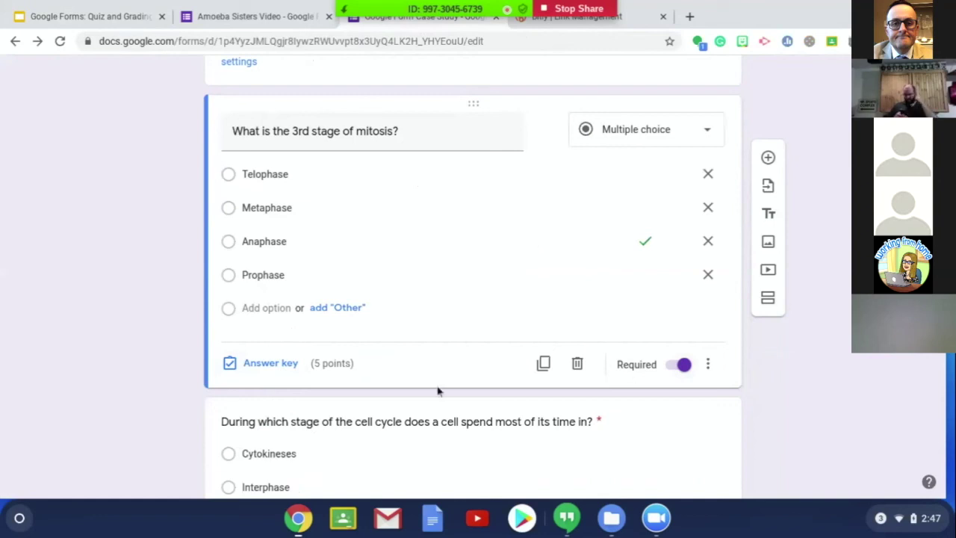
pyautogui.click(289, 367)
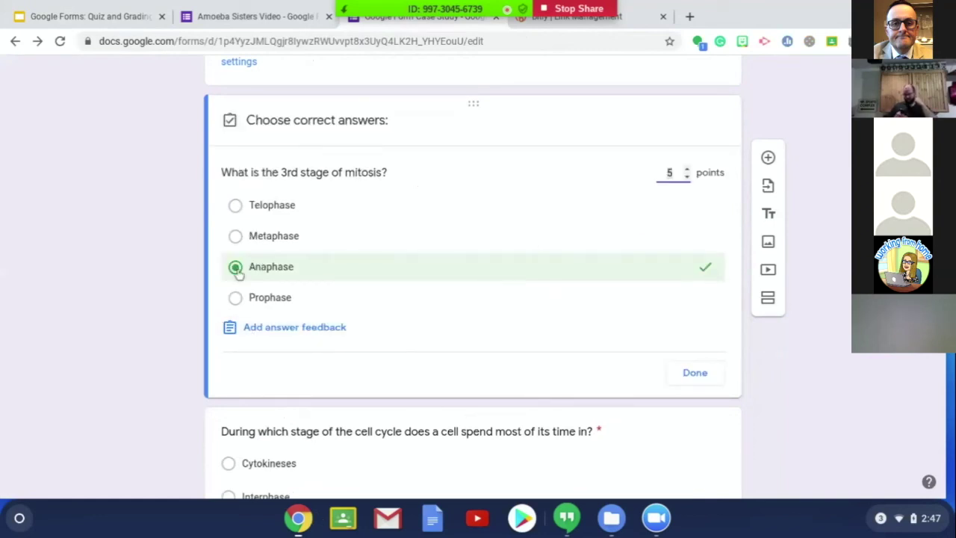
pyautogui.click(686, 176)
pyautogui.click(687, 170)
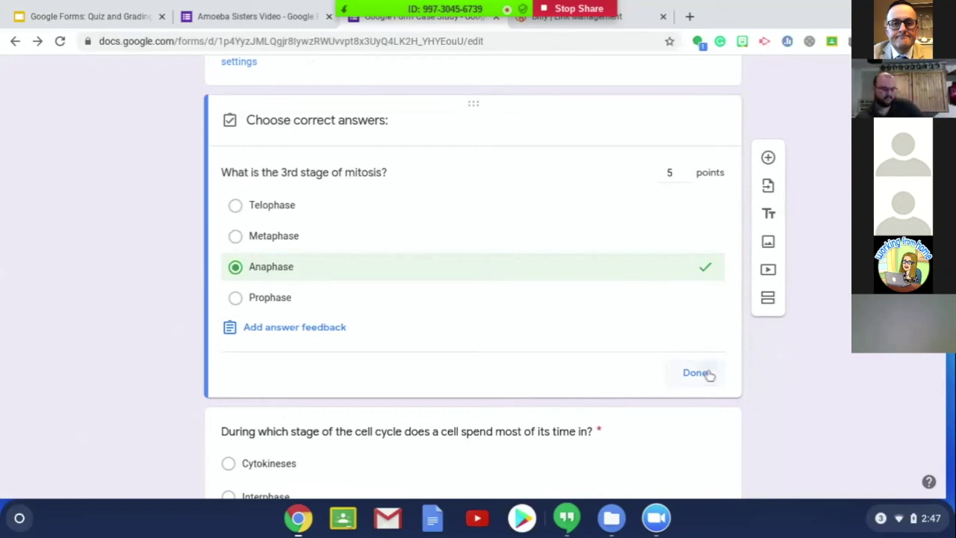
pyautogui.click(708, 374)
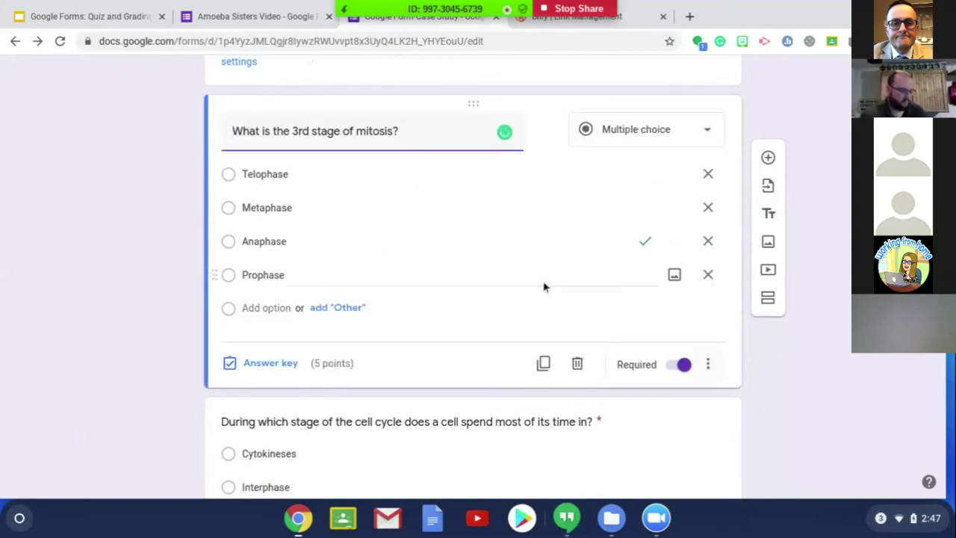
pyautogui.scroll(-2, 534, 284)
pyautogui.scroll(-3, 492, 343)
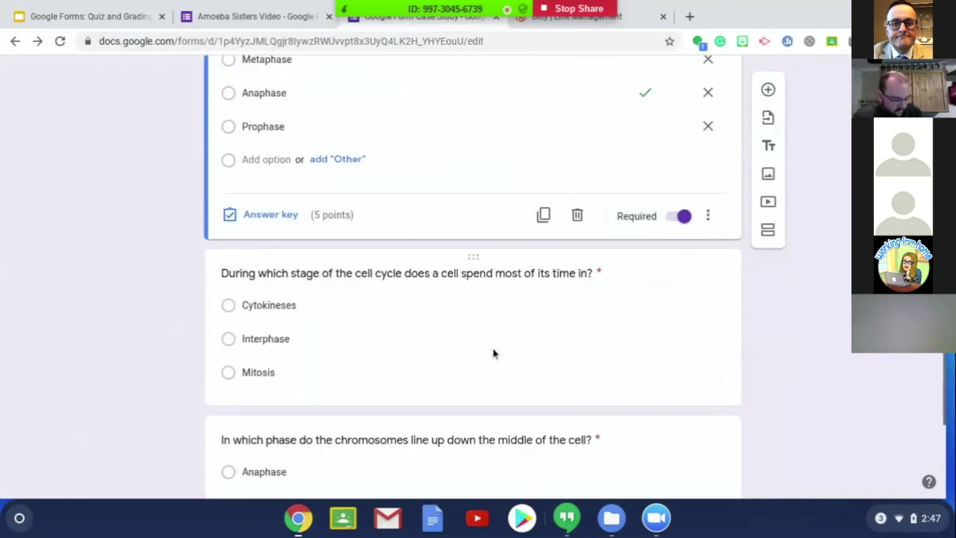
pyautogui.scroll(3, 491, 357)
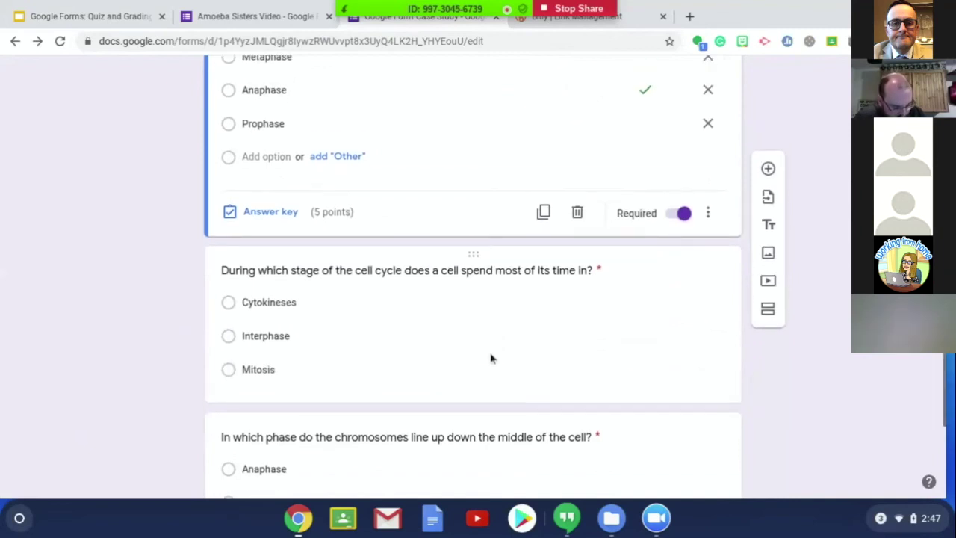
pyautogui.scroll(1, 475, 355)
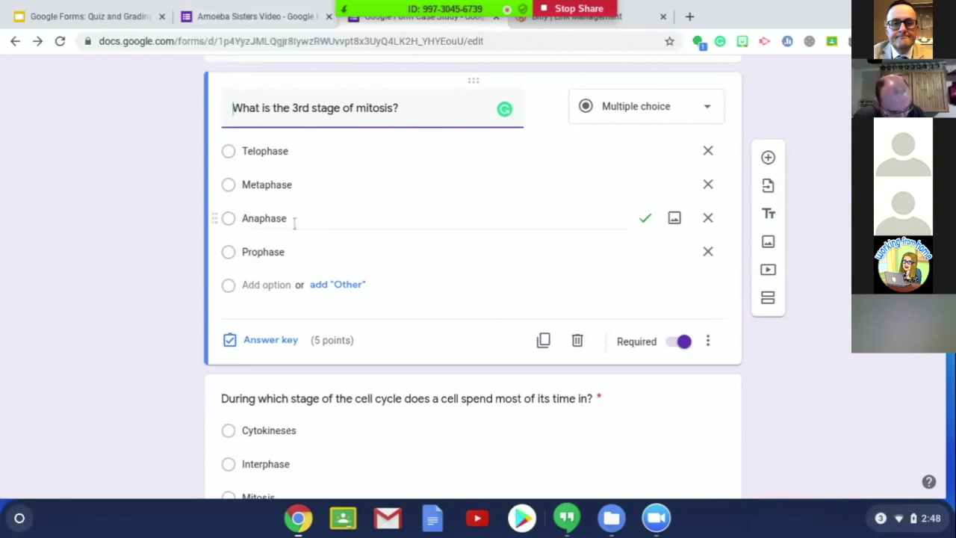
# - Examine the responses to the Amoeba Sisters Video form in the summary, per-question and individual views
pyautogui.click(282, 18)
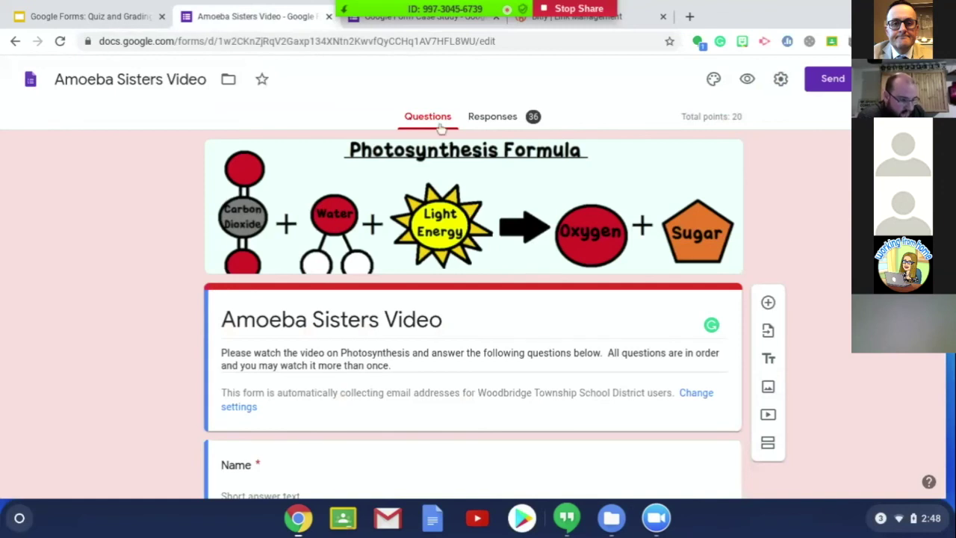
pyautogui.click(492, 124)
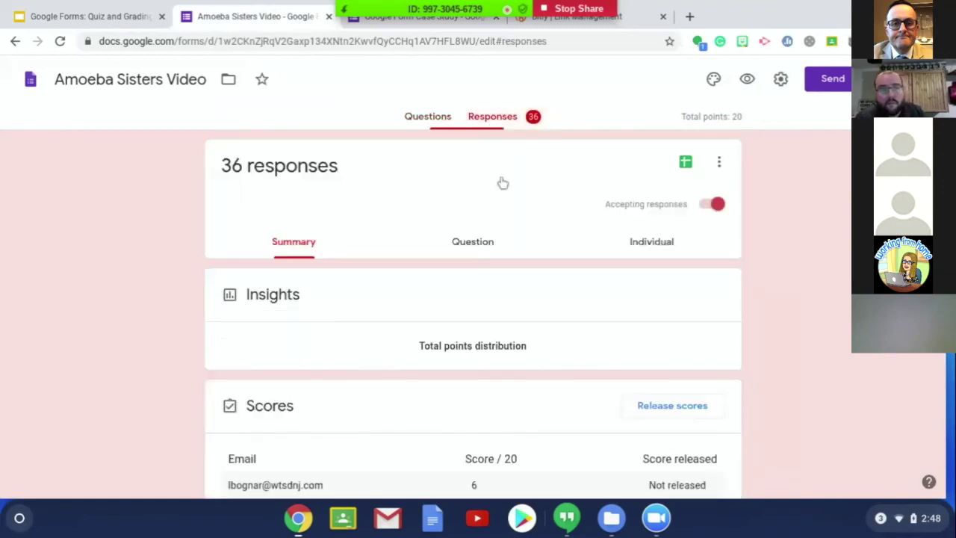
pyautogui.scroll(-2, 577, 213)
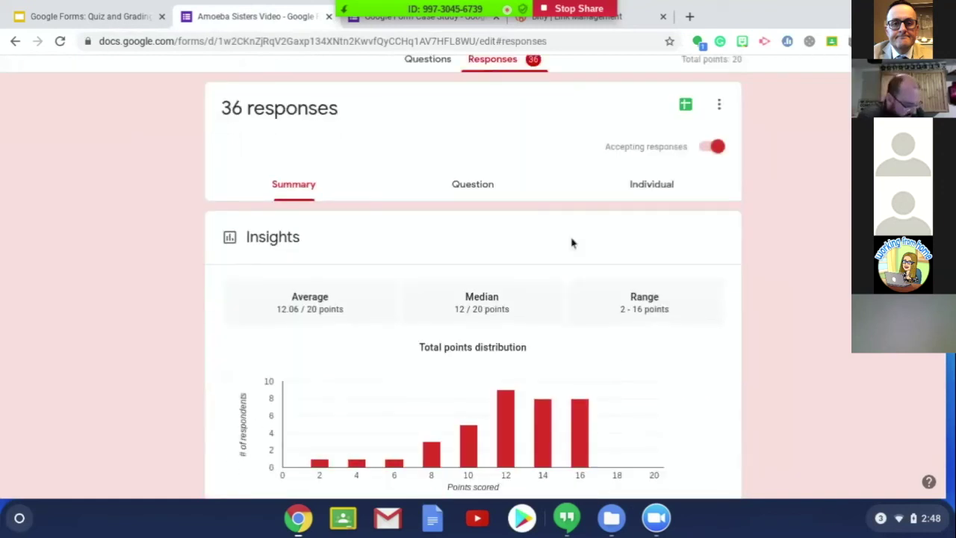
pyautogui.scroll(-1, 569, 246)
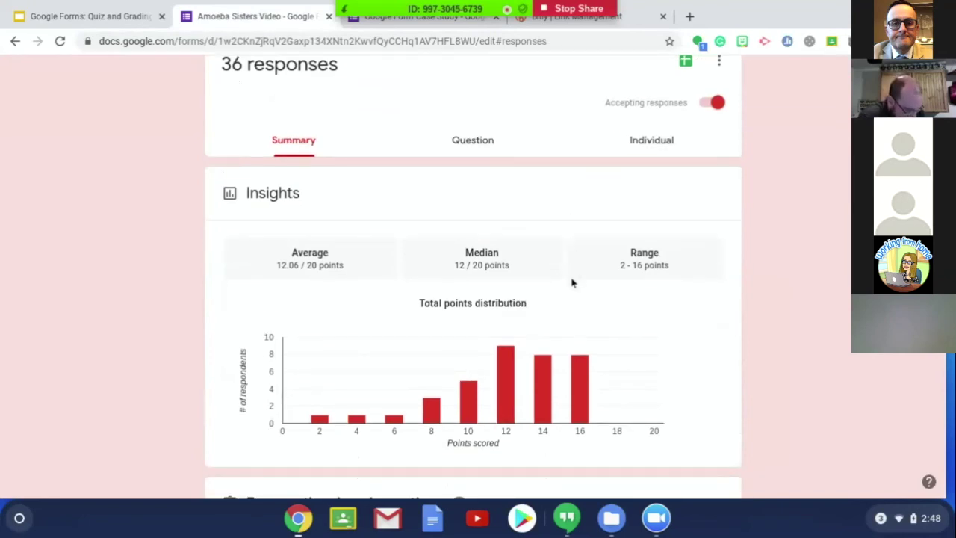
pyautogui.scroll(1, 570, 284)
pyautogui.scroll(1, 321, 207)
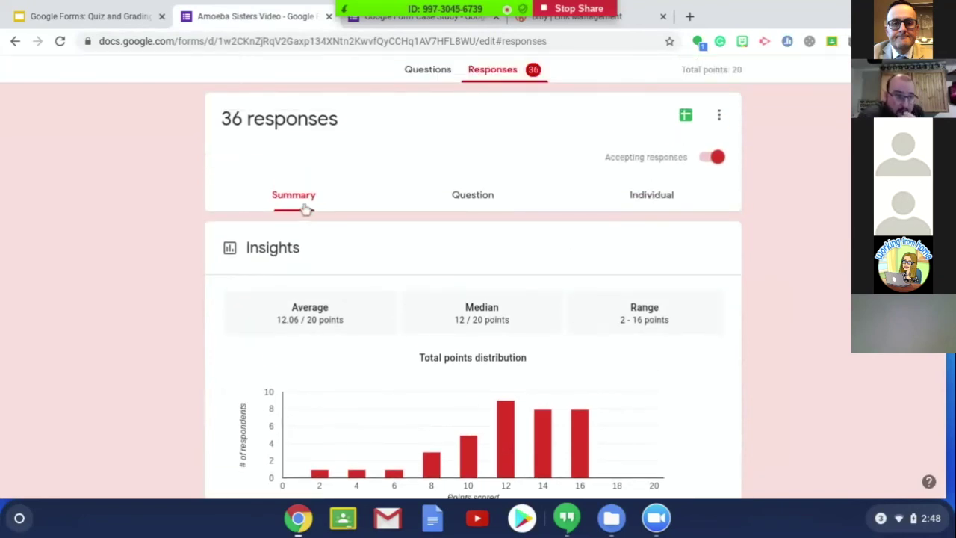
pyautogui.scroll(-2, 334, 262)
pyautogui.scroll(-2, 334, 261)
pyautogui.scroll(4, 333, 260)
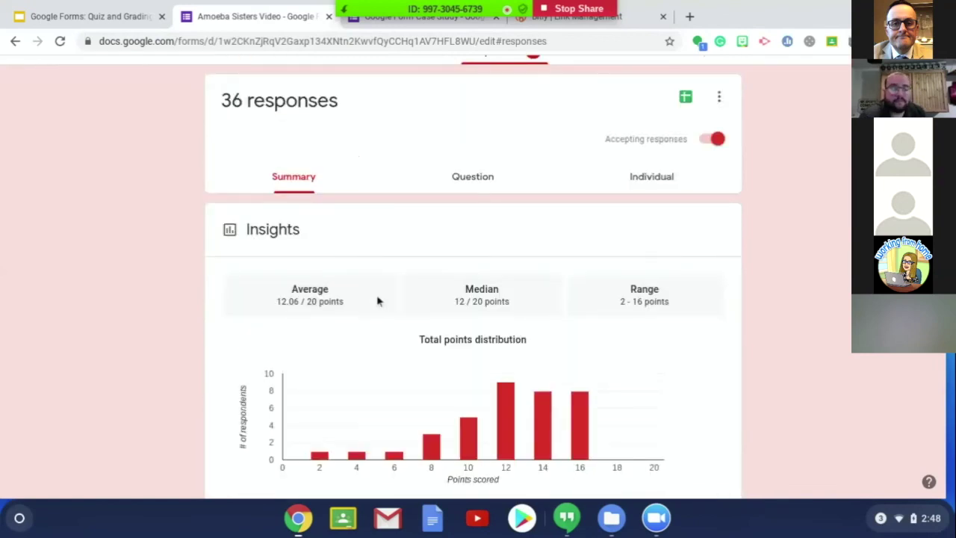
pyautogui.click(480, 191)
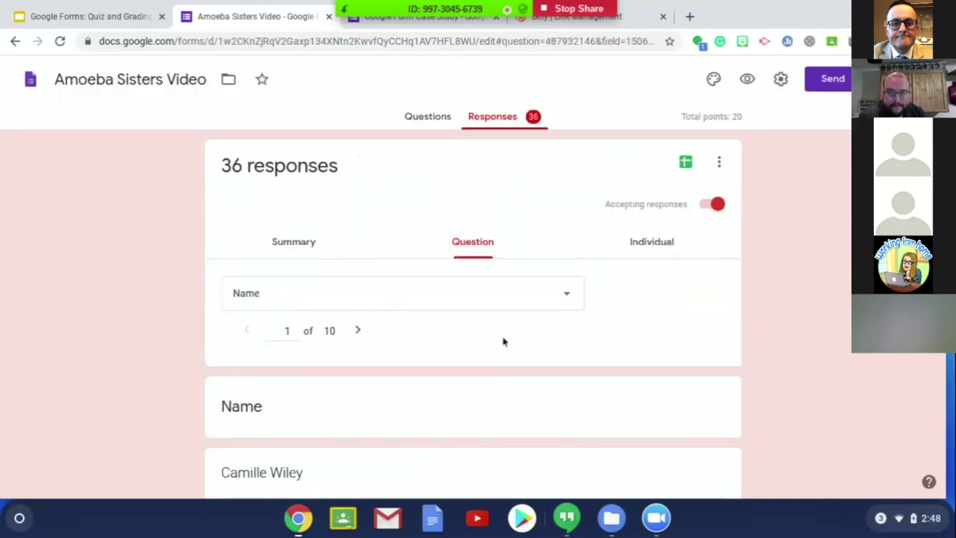
pyautogui.click(633, 243)
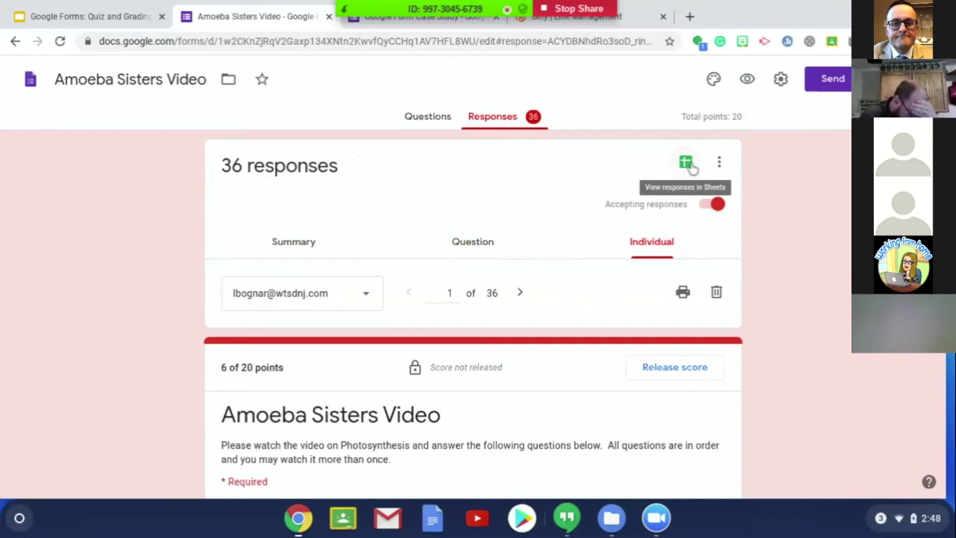
# - Return to the presentation and show the "Picking the Answer and Adding Points", "Sheets View" and "Thank You" slides
pyautogui.click(80, 17)
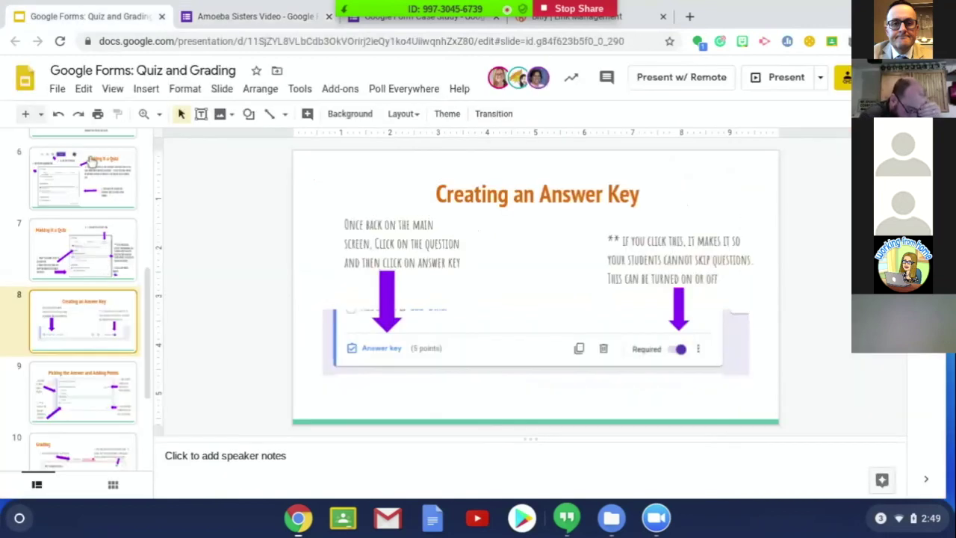
pyautogui.click(86, 414)
pyautogui.scroll(-3, 91, 351)
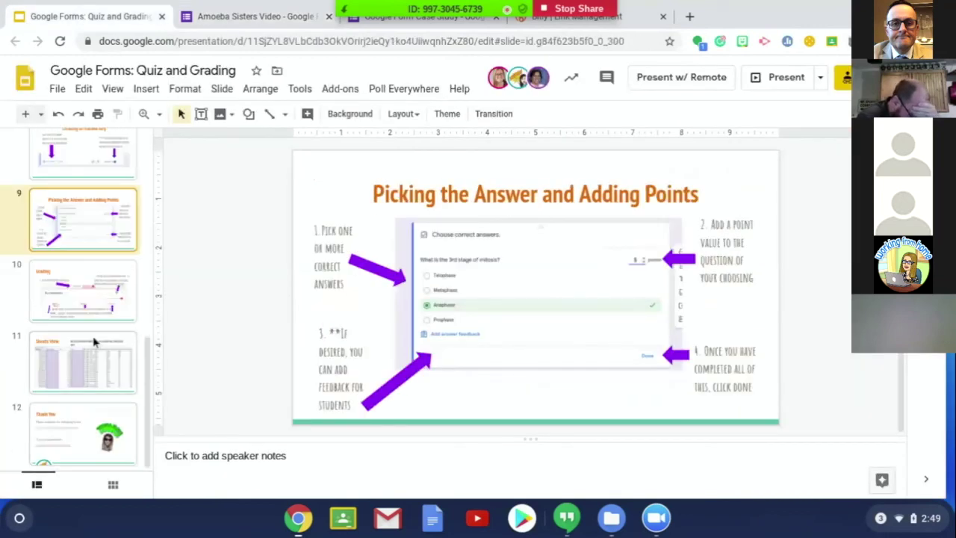
pyautogui.click(95, 363)
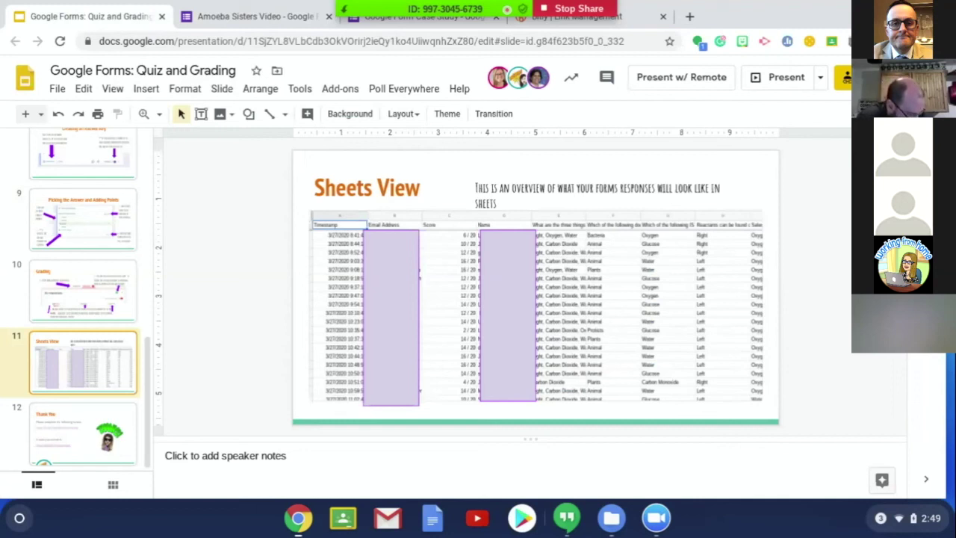
pyautogui.click(75, 448)
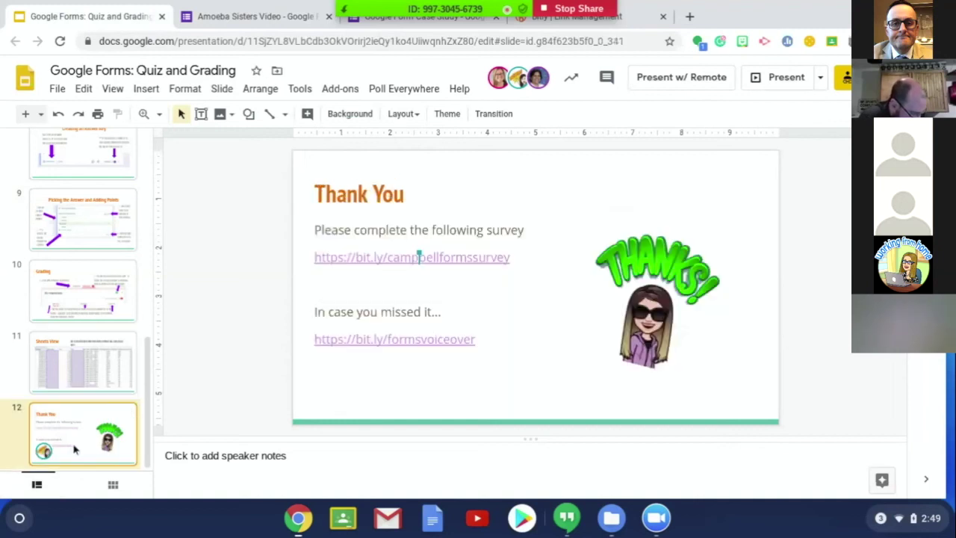
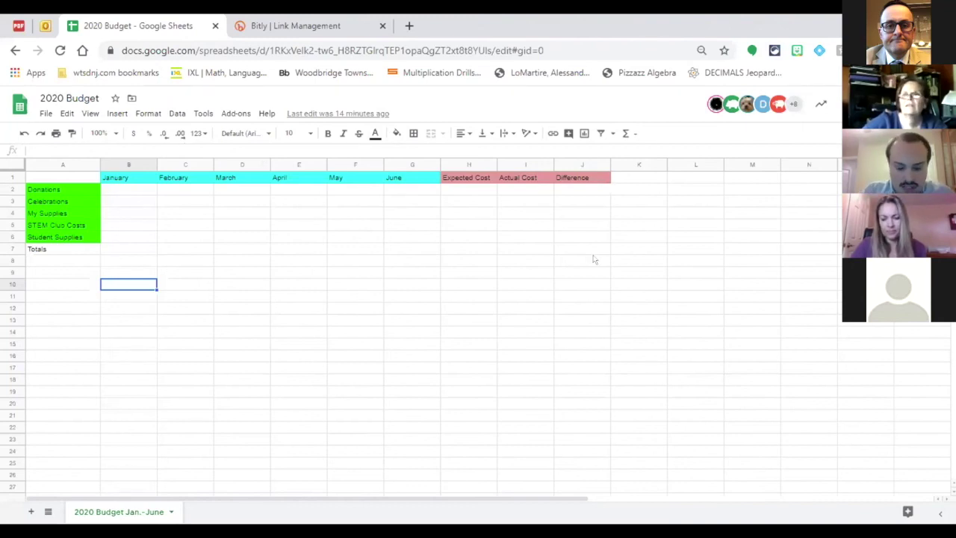
# - In the 2020 Budget spreadsheet, sort the category names in A2:A6 alphabetically from A to Z
pyautogui.hotkey('ctrl', '0')
pyautogui.hotkey('ctrl', '+')
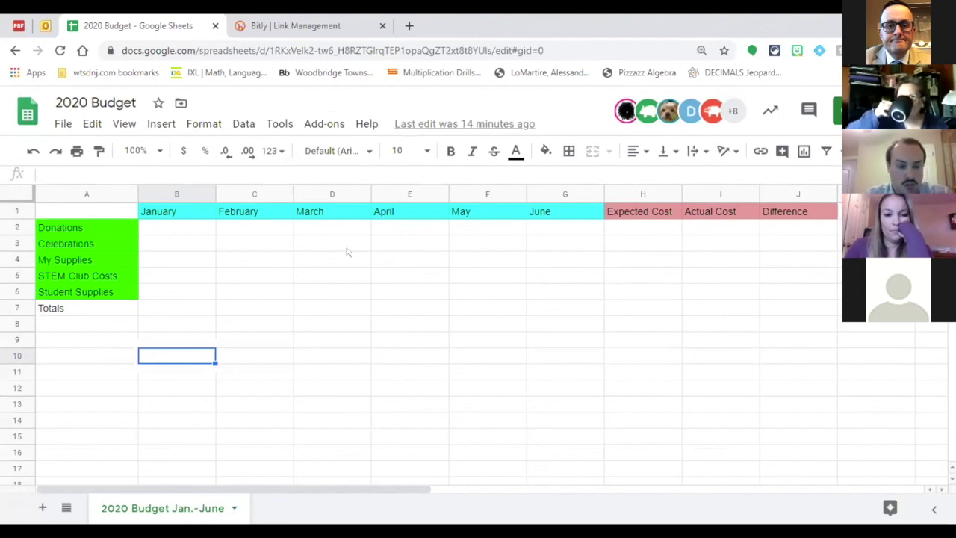
pyautogui.moveTo(112, 227); pyautogui.dragTo(106, 292)
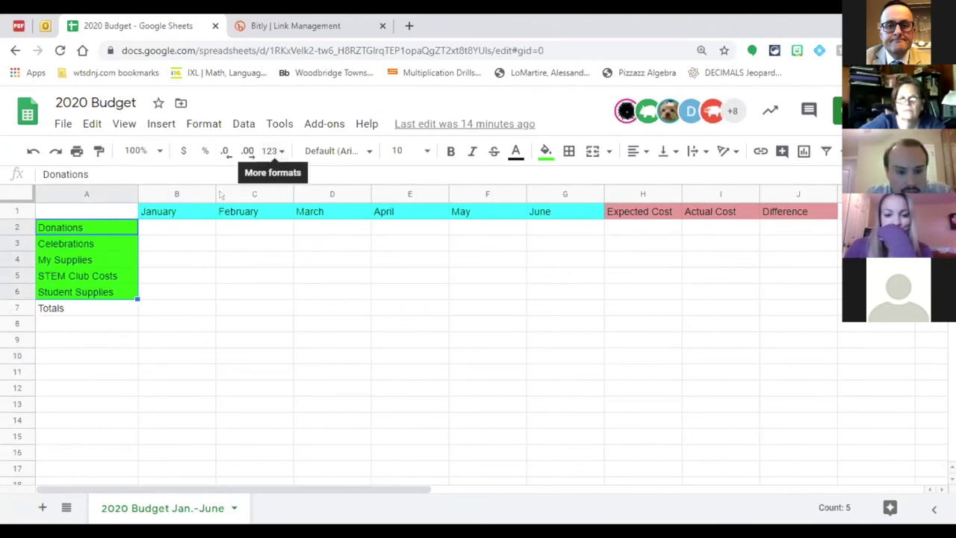
pyautogui.click(243, 127)
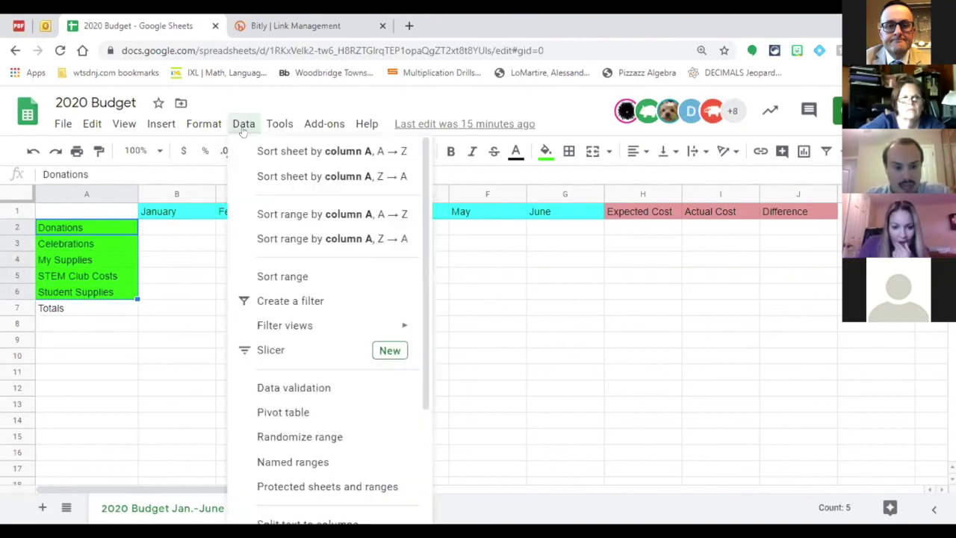
pyautogui.click(255, 215)
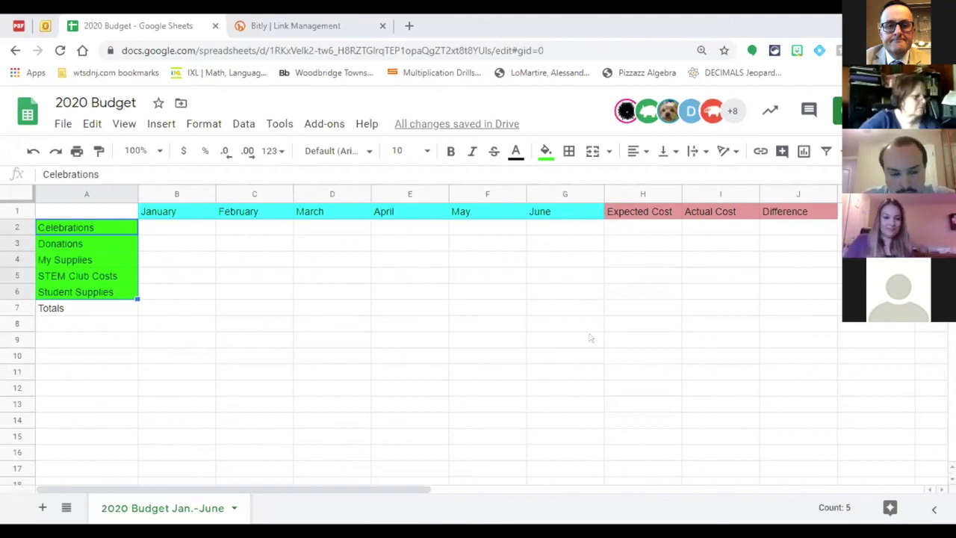
# - Enter the expected costs in H2:H6: Celebrations 50, Donations 100, My Supplies 100, STEM Club Costs 50 and Student Supplies 25
pyautogui.click(637, 230)
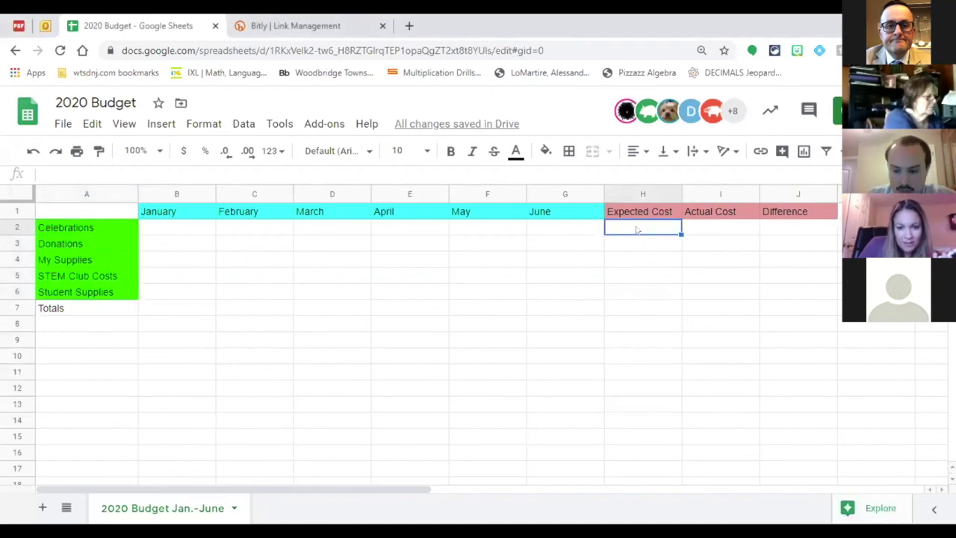
pyautogui.write('50')
pyautogui.press('Return')
pyautogui.write('100')
pyautogui.press('Return')
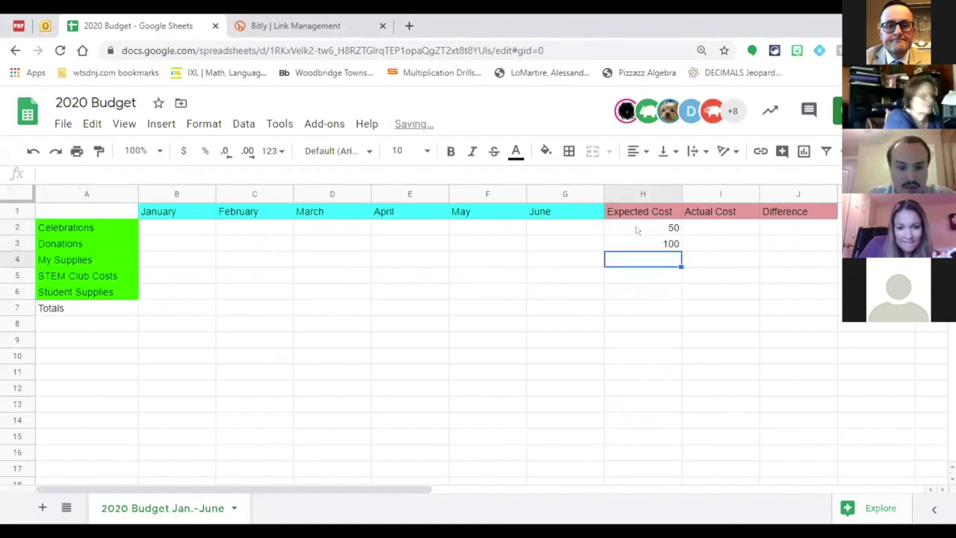
pyautogui.write('100')
pyautogui.press('Return')
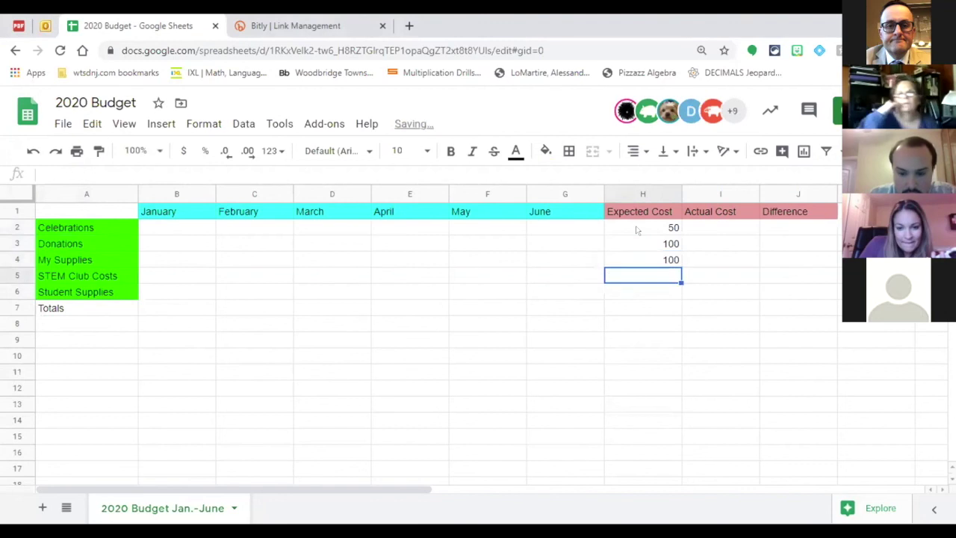
pyautogui.write('50')
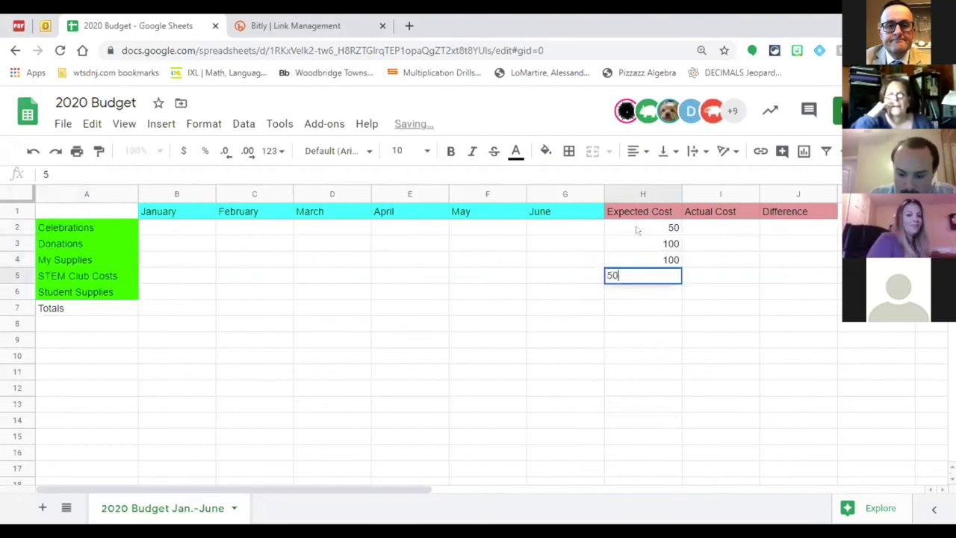
pyautogui.press('Return')
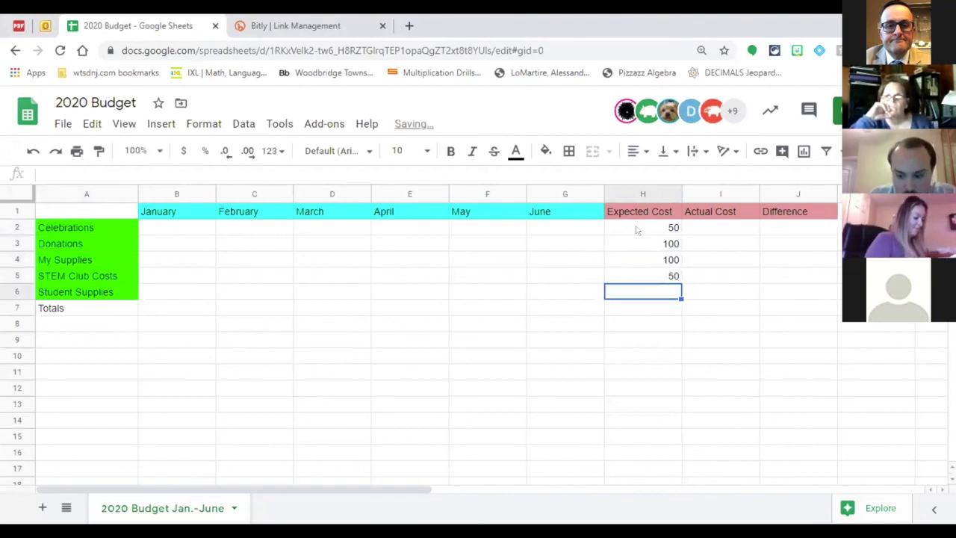
pyautogui.write('25')
pyautogui.press('Return')
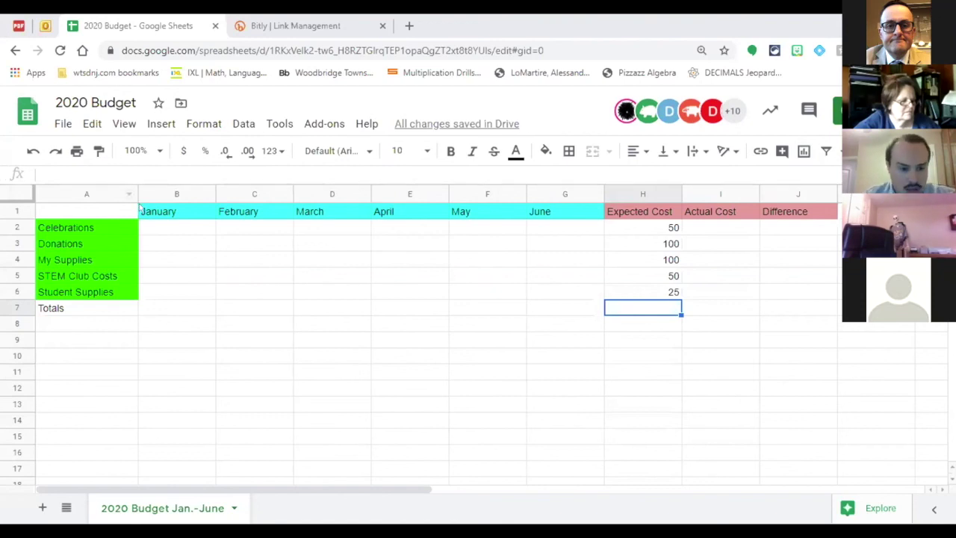
# - Fill the January column for the five categories in B2:B6 with the sample costs 1, 2, 3, 4 and 5
pyautogui.click(177, 229)
pyautogui.write('1')
pyautogui.press('Return')
pyautogui.write('2')
pyautogui.press('Return')
pyautogui.write('3')
pyautogui.press('Return')
pyautogui.write('4')
pyautogui.press('Return')
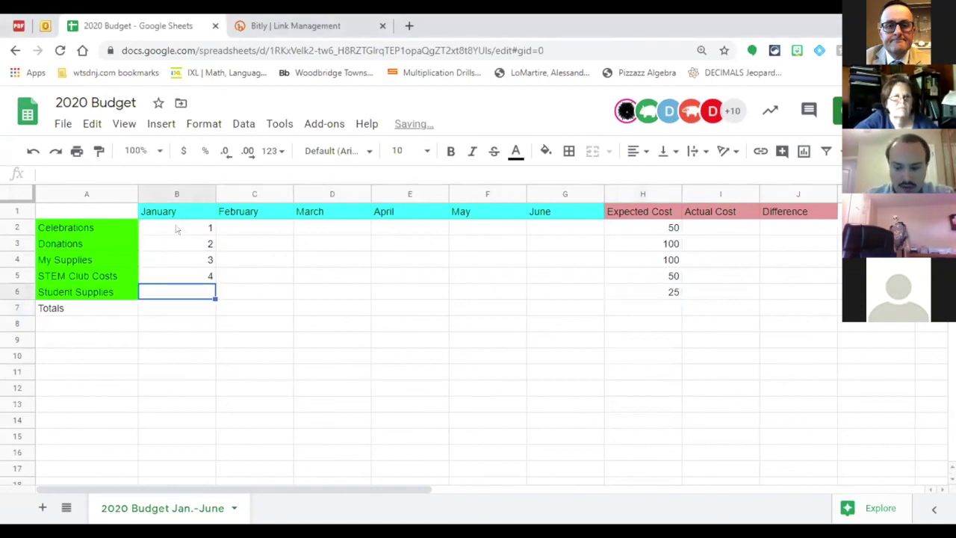
pyautogui.write('5')
pyautogui.press('Return')
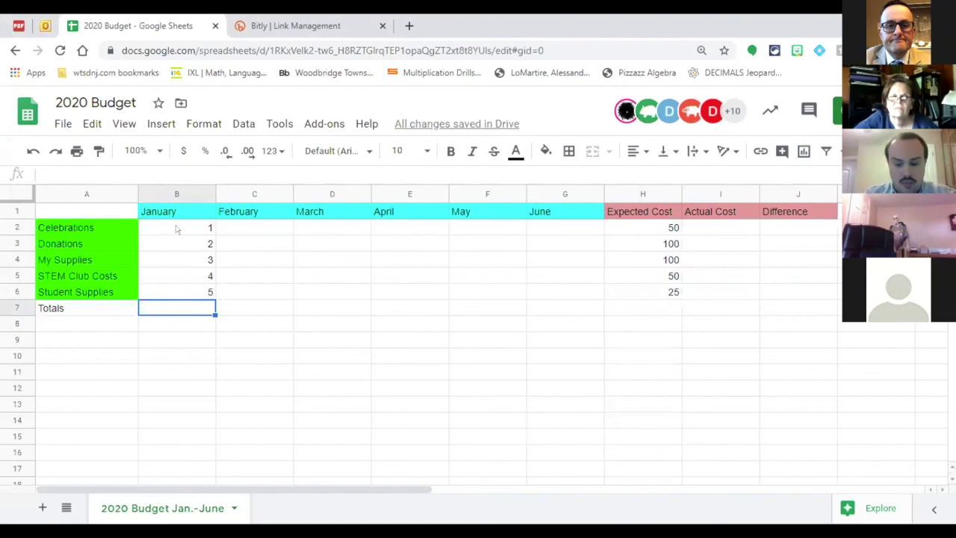
# - Total the January costs in B7 with the formula =SUM(B2:B6)
pyautogui.write('=')
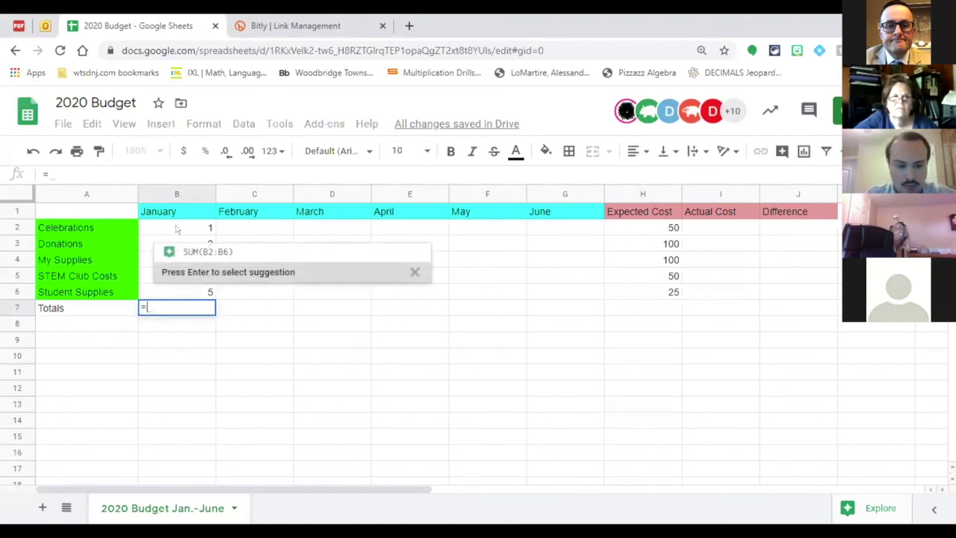
pyautogui.write('SUM')
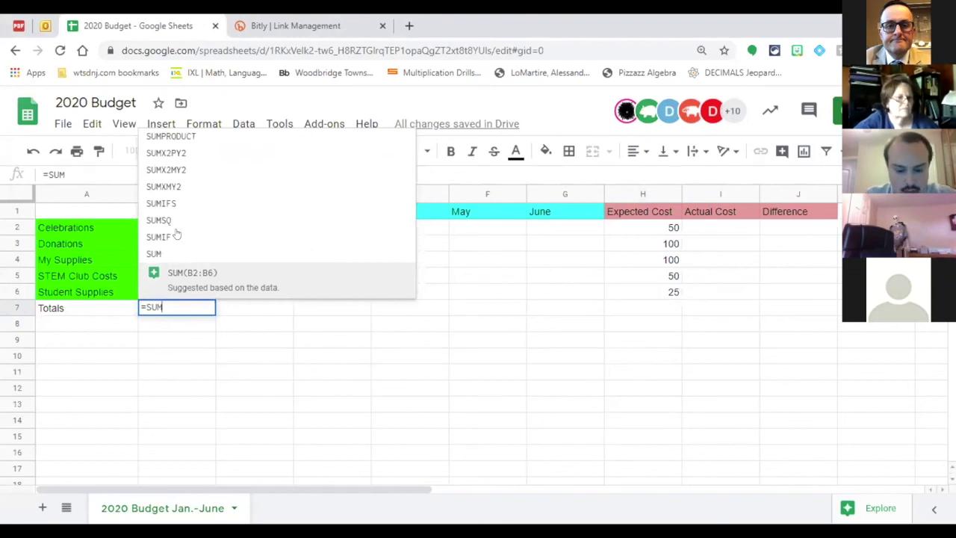
pyautogui.write('(')
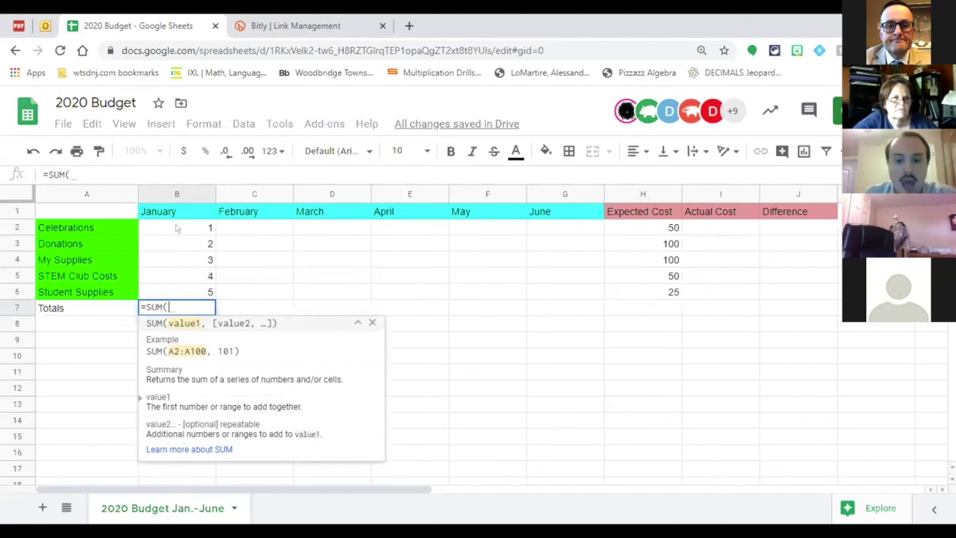
pyautogui.write('B8')
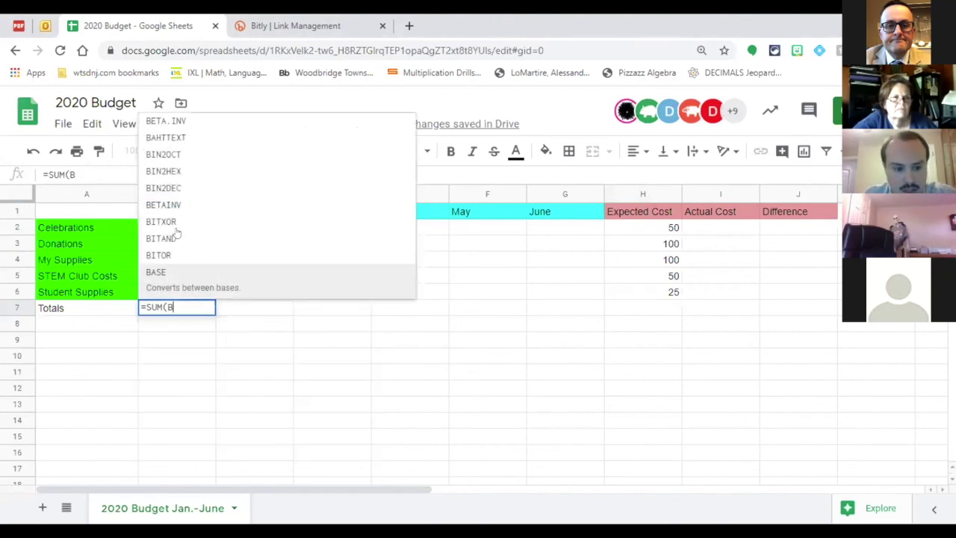
pyautogui.click(177, 229)
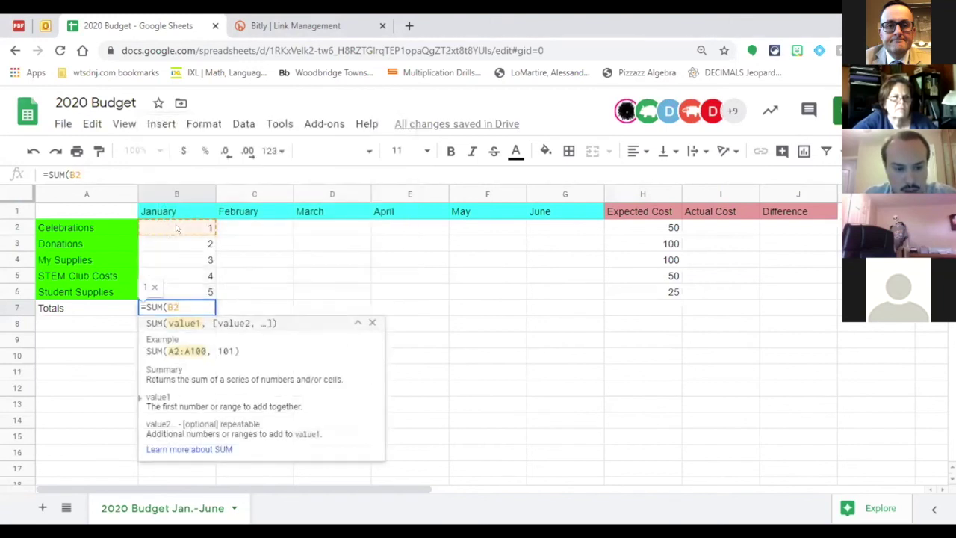
pyautogui.write(':')
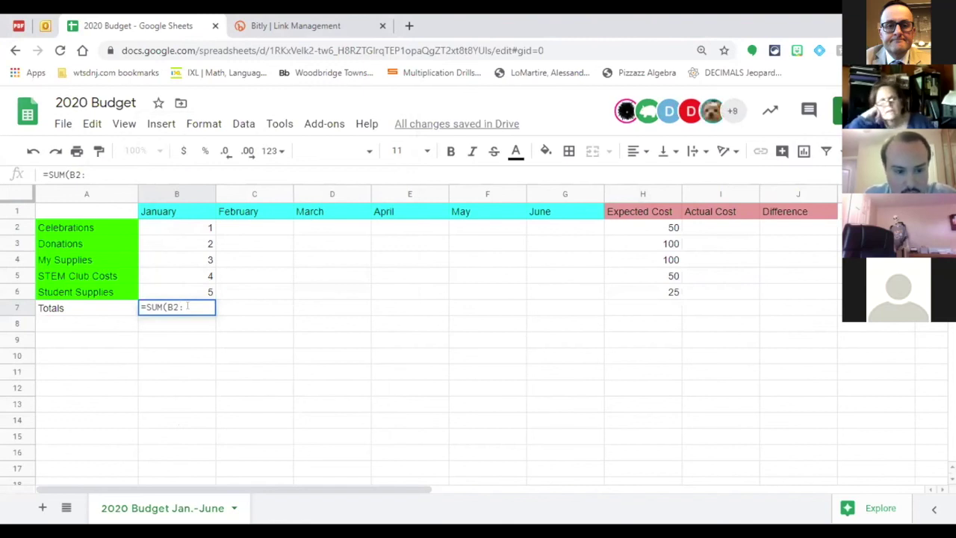
pyautogui.write('B6')
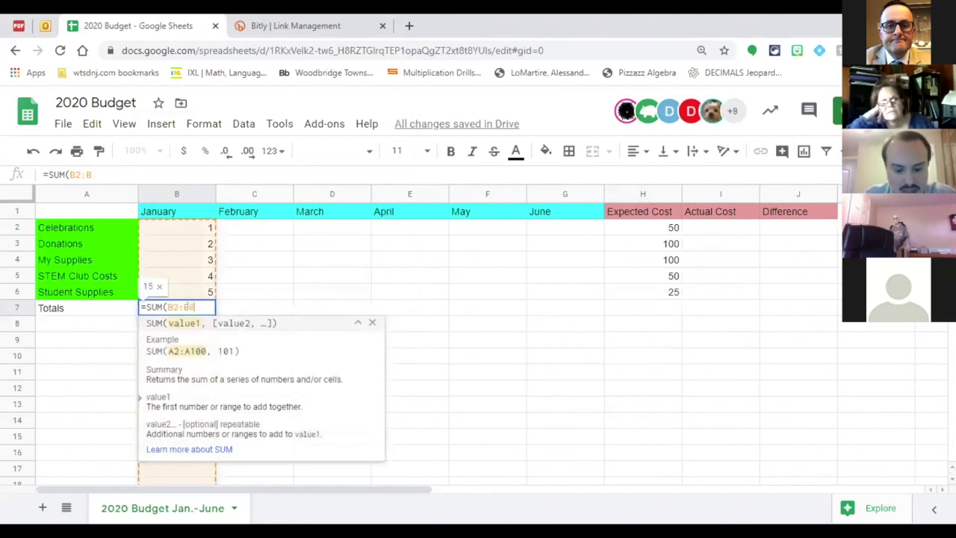
pyautogui.write(')')
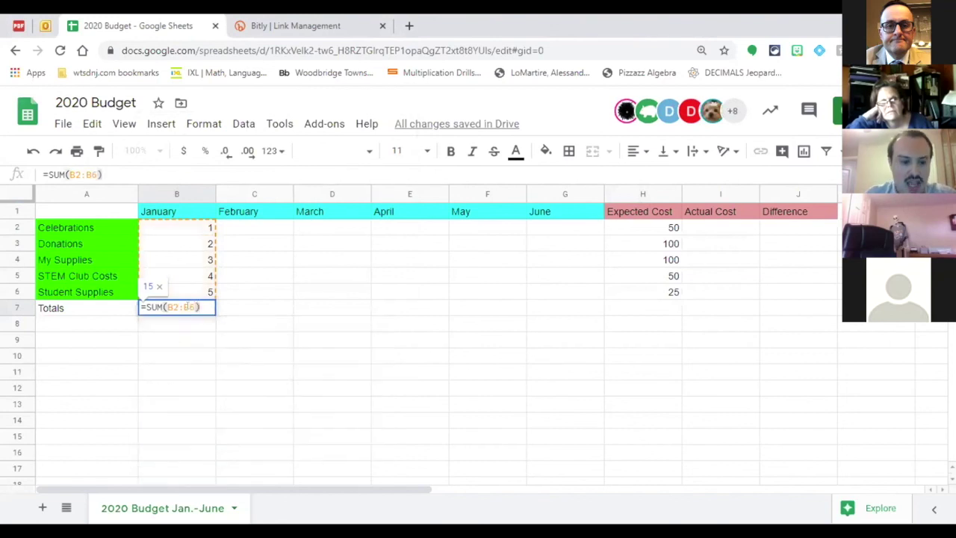
pyautogui.press('Return')
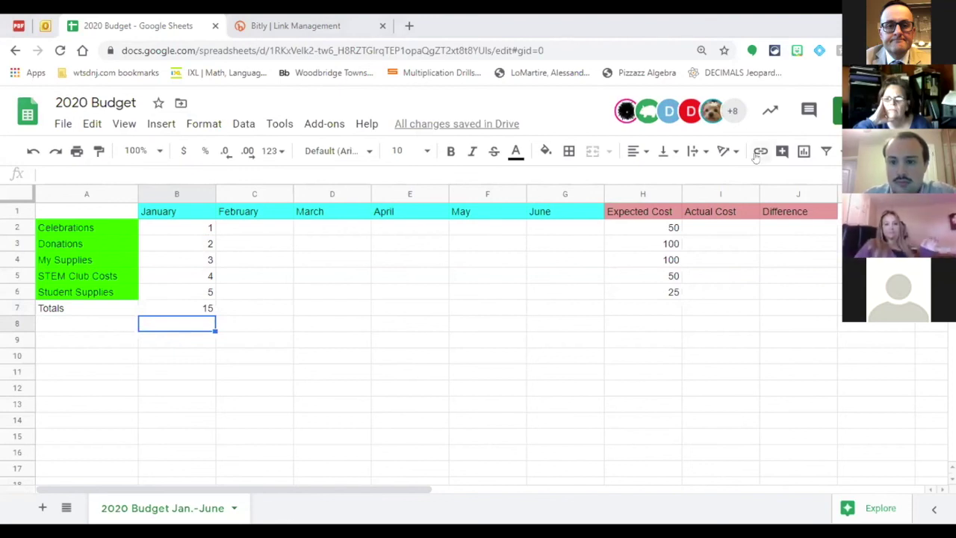
# - Copy the January total formula from B7 across the Totals row through the Actual Cost column, I7
pyautogui.click(423, 341)
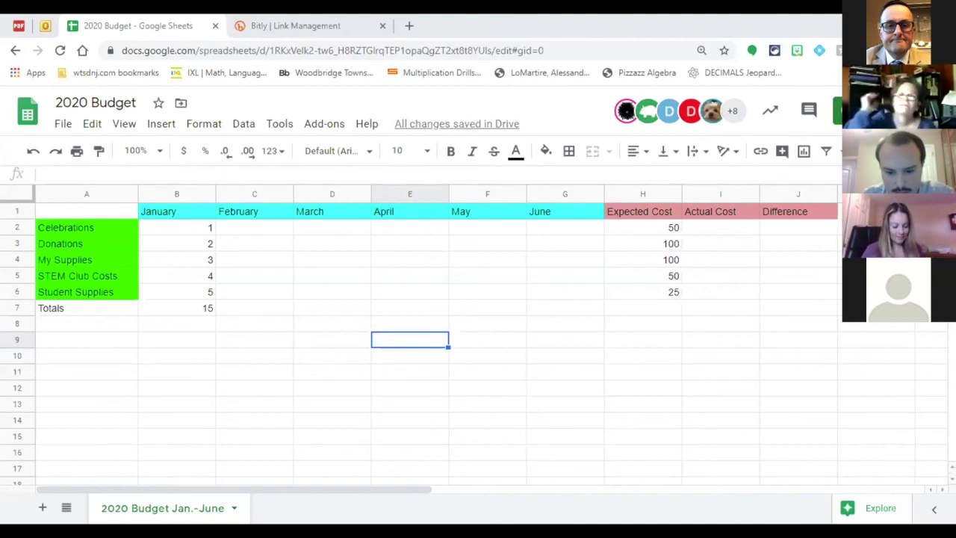
pyautogui.click(190, 362)
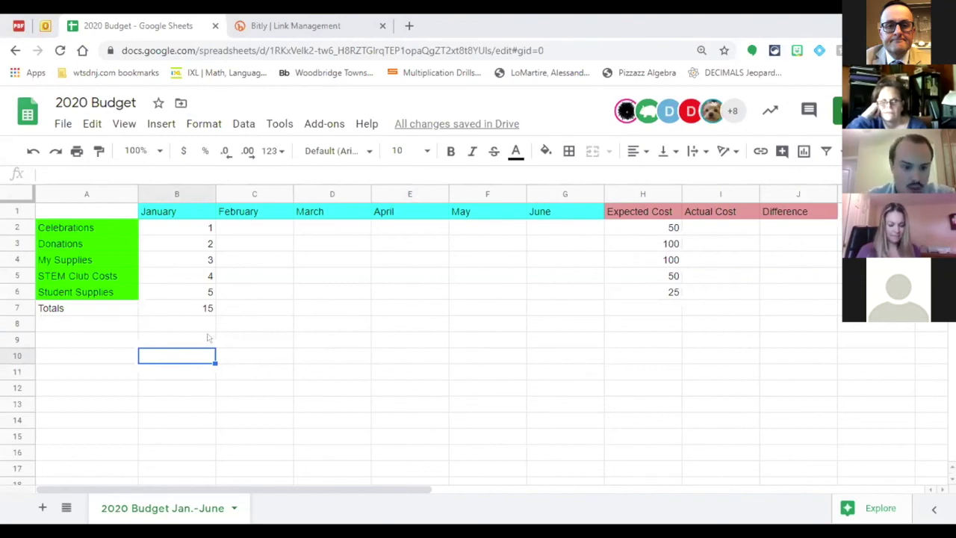
pyautogui.click(179, 308)
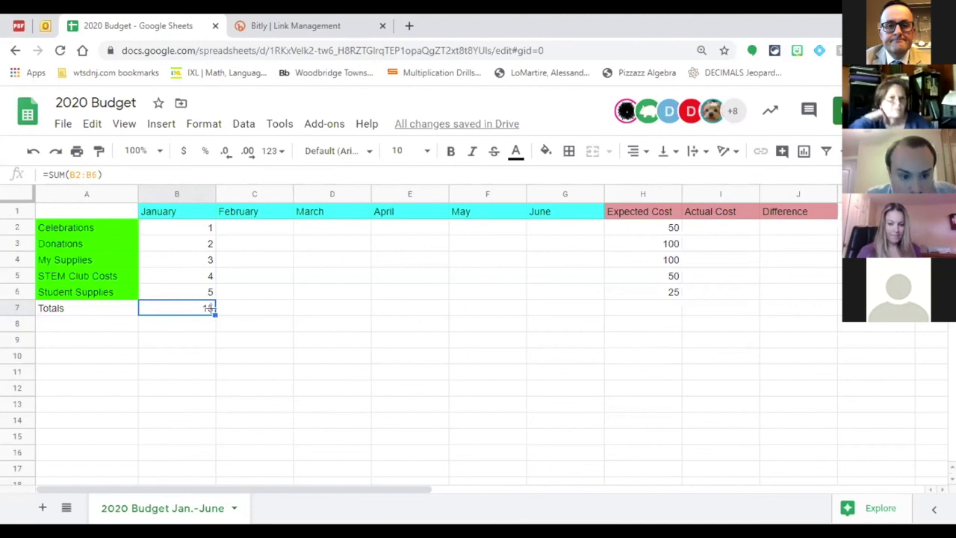
pyautogui.moveTo(208, 307); pyautogui.dragTo(704, 314)
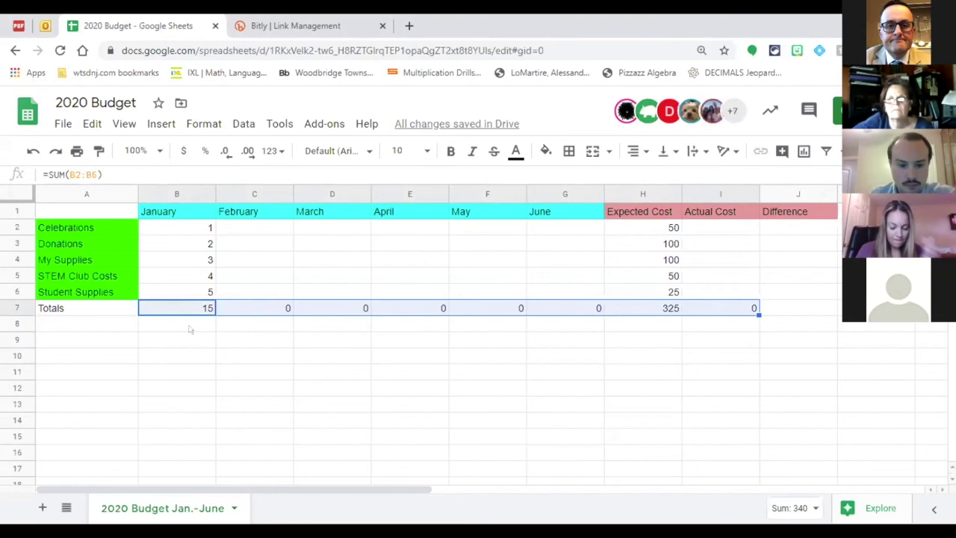
pyautogui.click(276, 334)
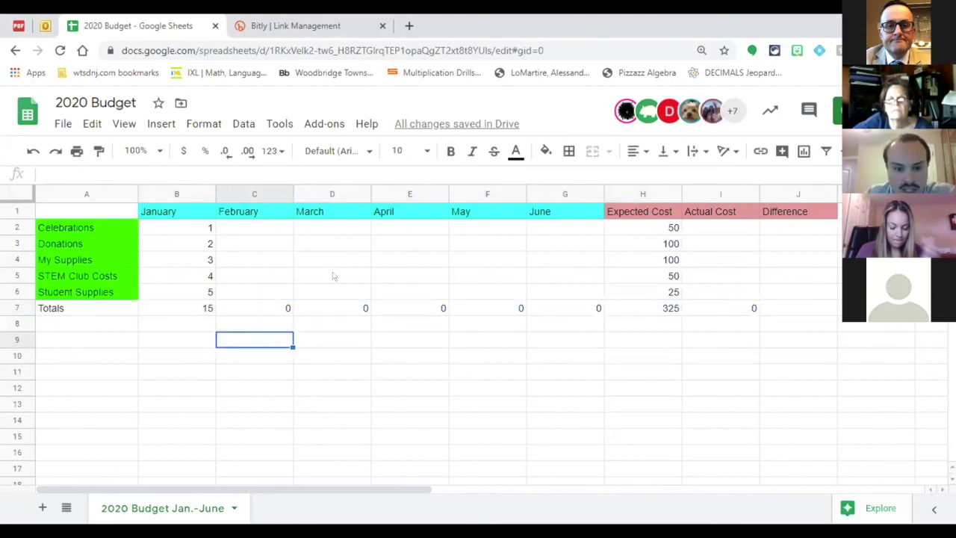
# - Enter sample costs: February Donations 5, March STEM Club Costs 6, April Celebrations 7, June Donations 10 and May My Supplies 10
pyautogui.click(281, 242)
pyautogui.write('5')
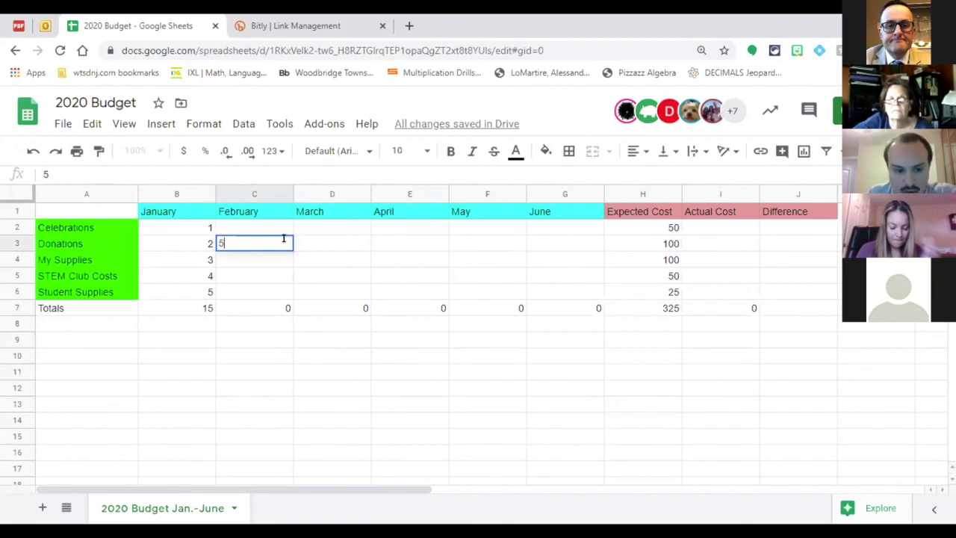
pyautogui.press('Return')
pyautogui.click(309, 273)
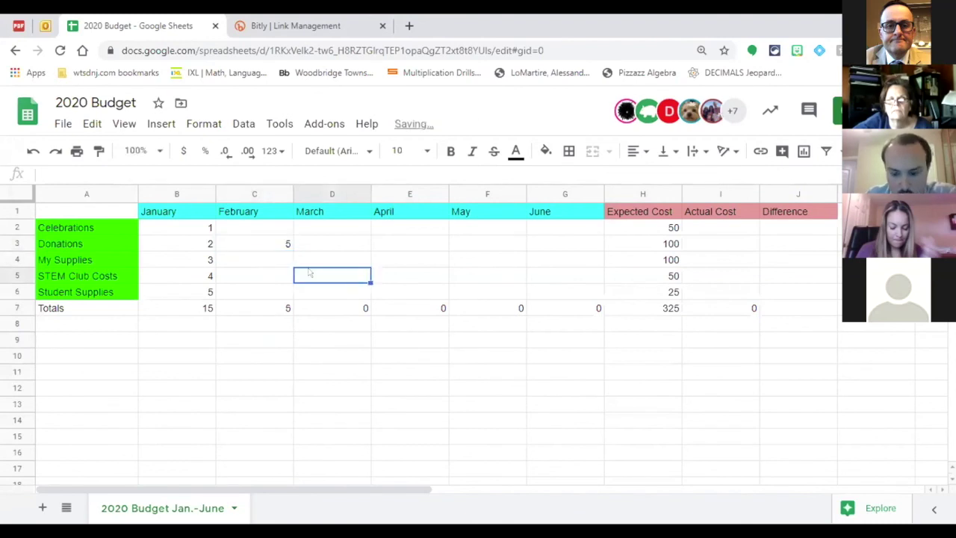
pyautogui.write('6')
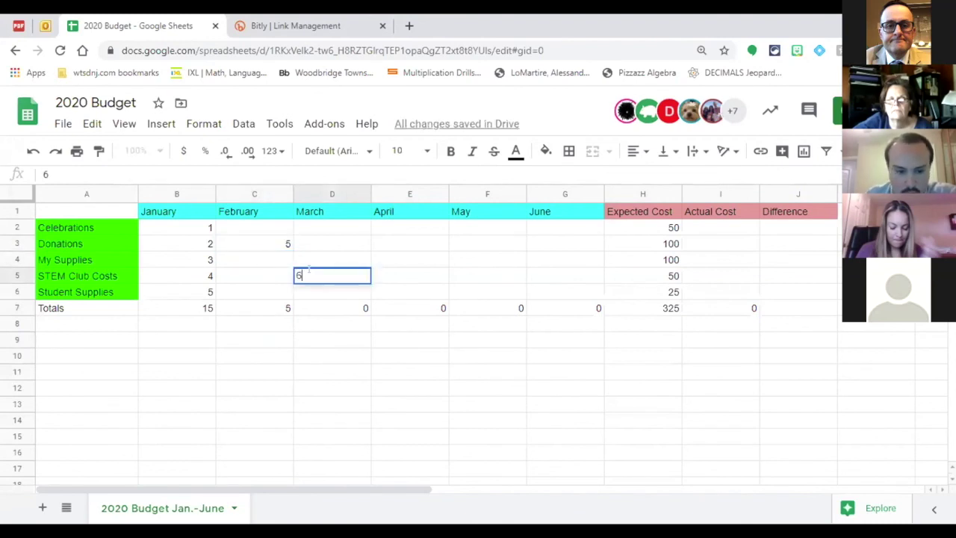
pyautogui.click(401, 235)
pyautogui.write('7')
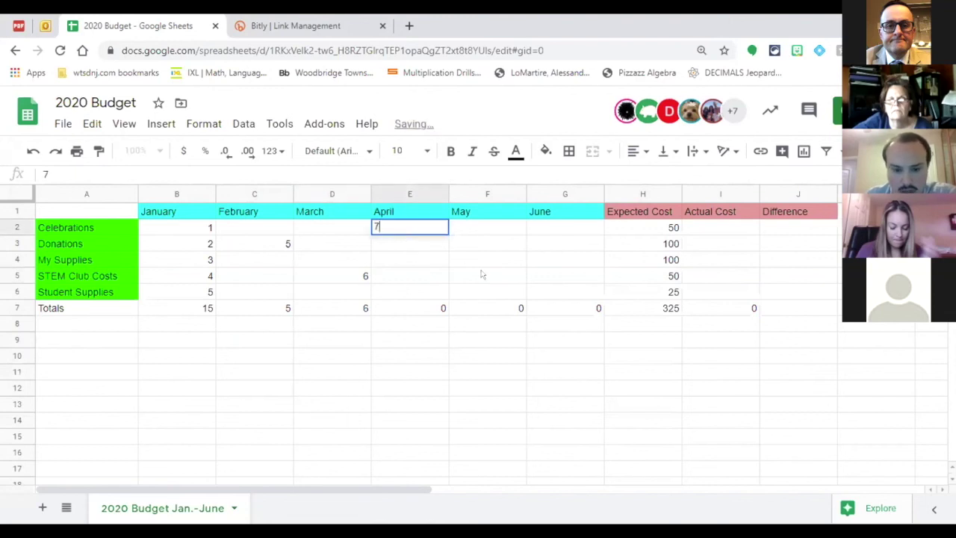
pyautogui.click(542, 246)
pyautogui.write('10')
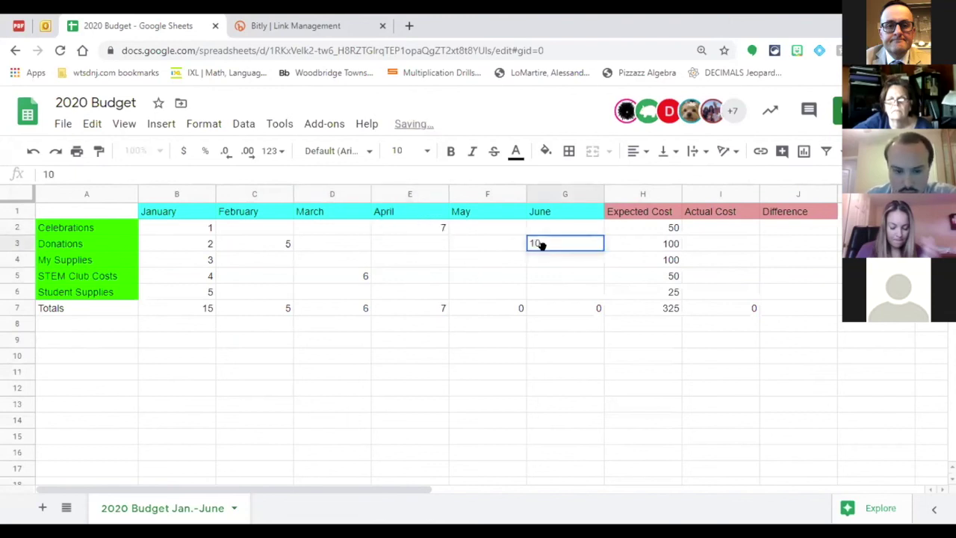
pyautogui.press('Return')
pyautogui.click(493, 260)
pyautogui.write('10')
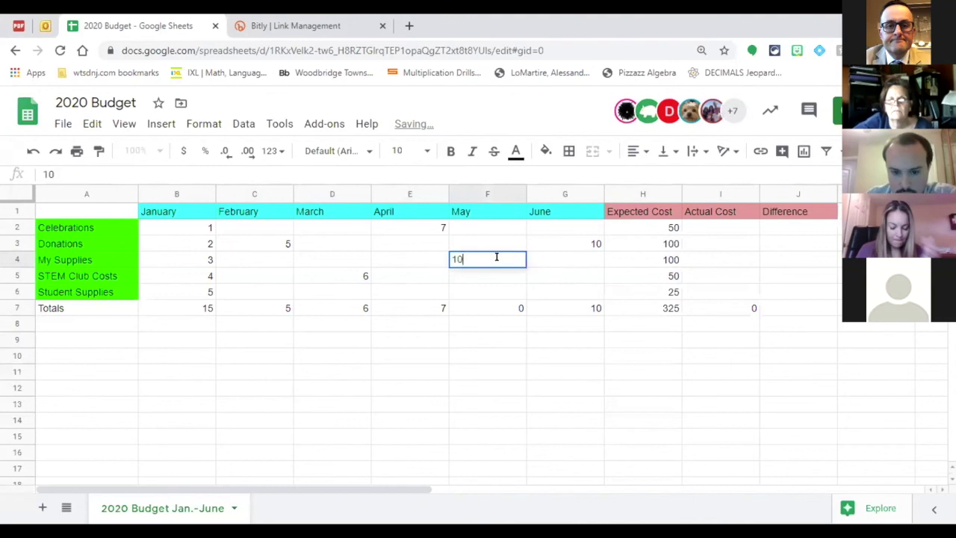
pyautogui.press('Return')
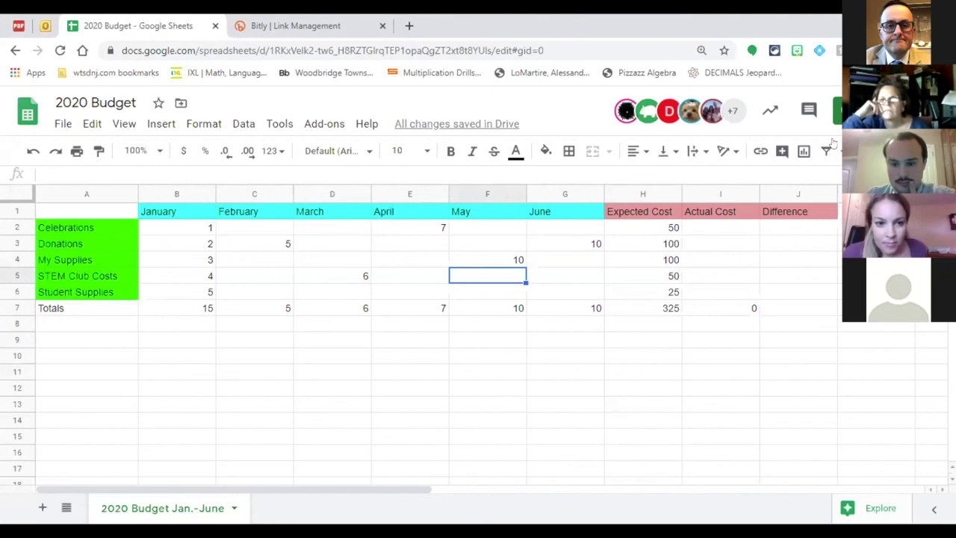
# - Total the Celebrations row's January to June costs in Actual Cost cell I2 with the formula =SUM(B2:G2)
pyautogui.click(391, 294)
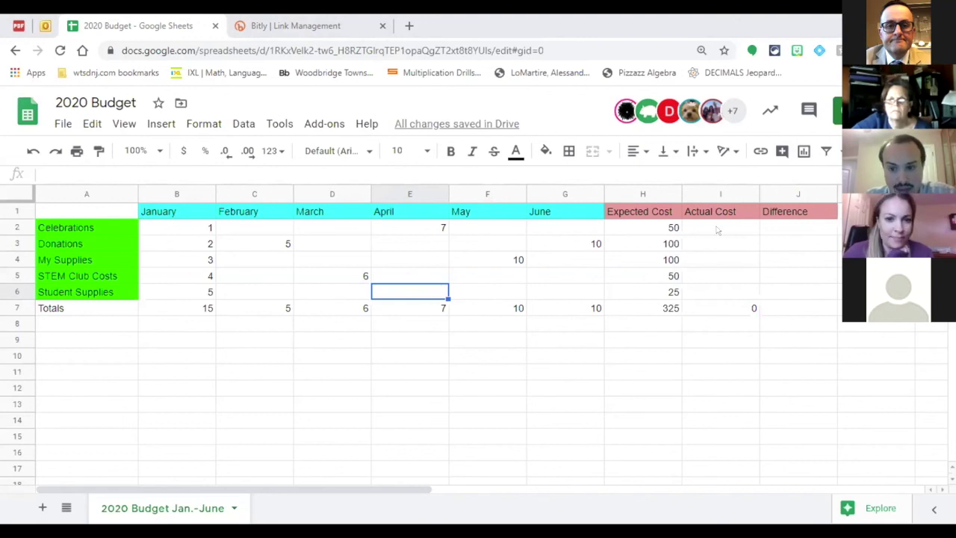
pyautogui.click(717, 229)
pyautogui.write('=')
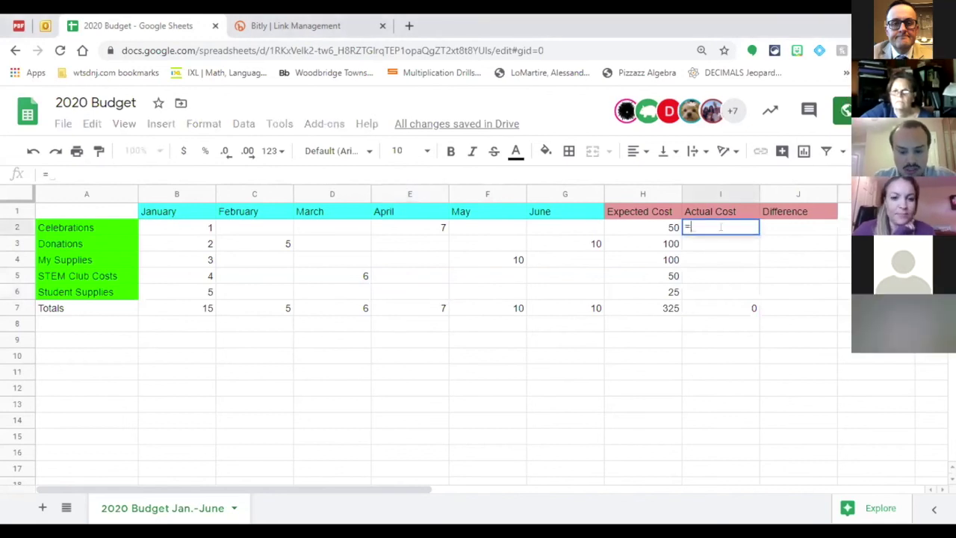
pyautogui.write('SUM')
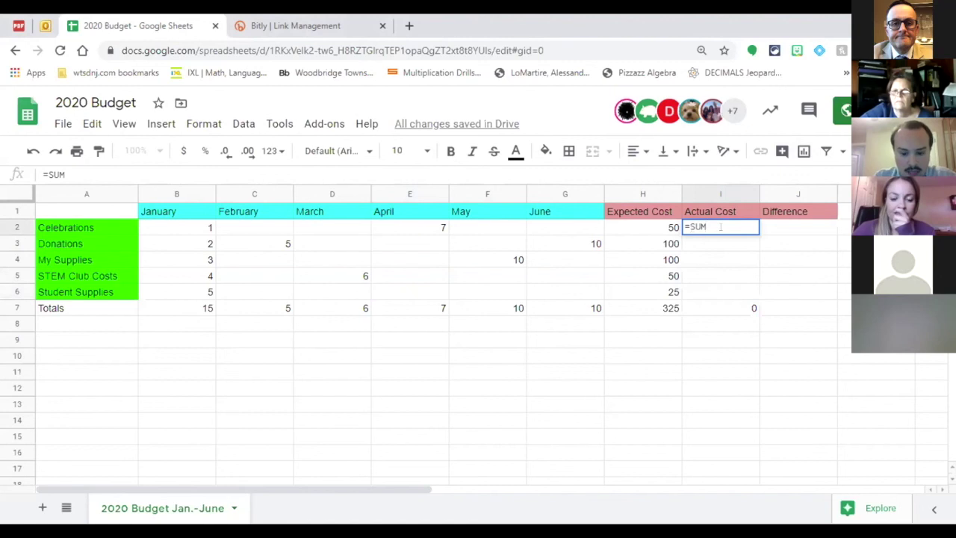
pyautogui.write('(B')
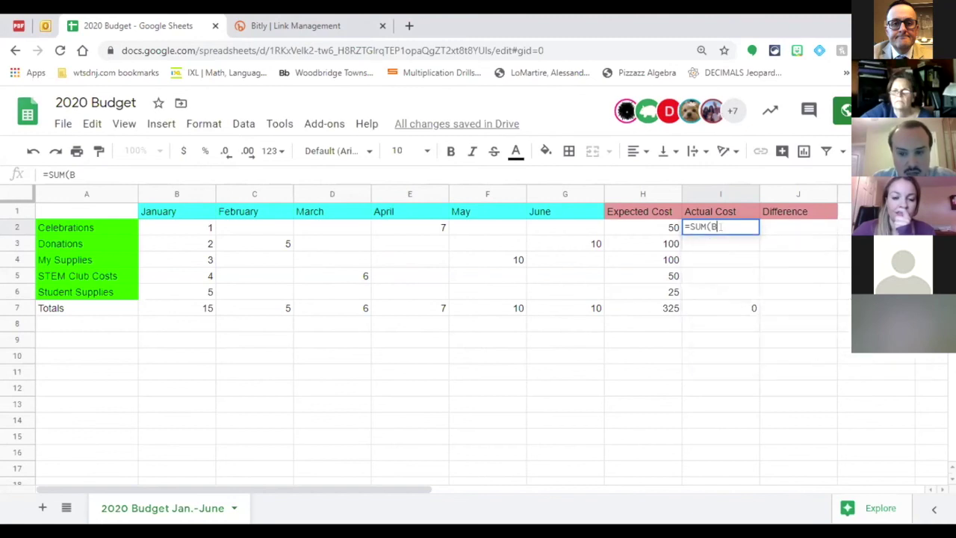
pyautogui.click(177, 227)
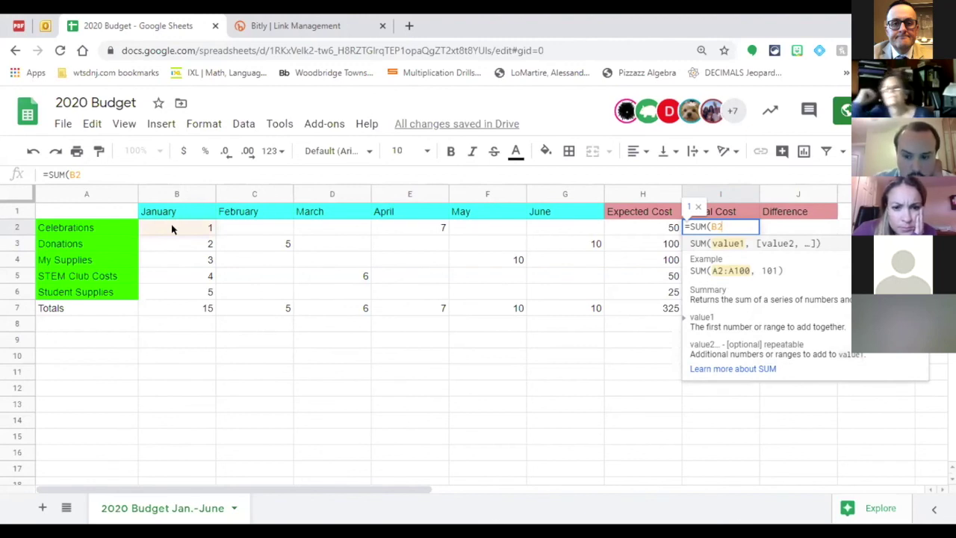
pyautogui.write(':')
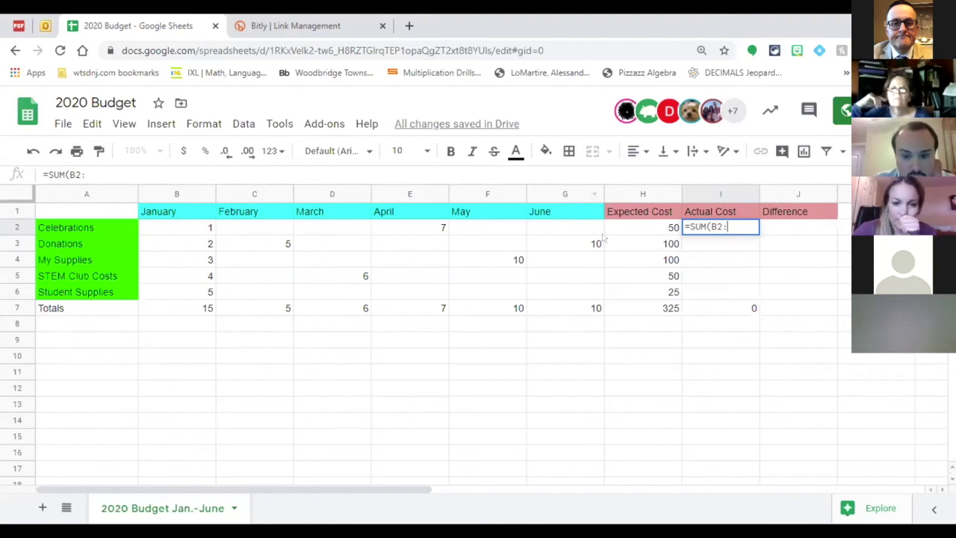
pyautogui.write('G2)')
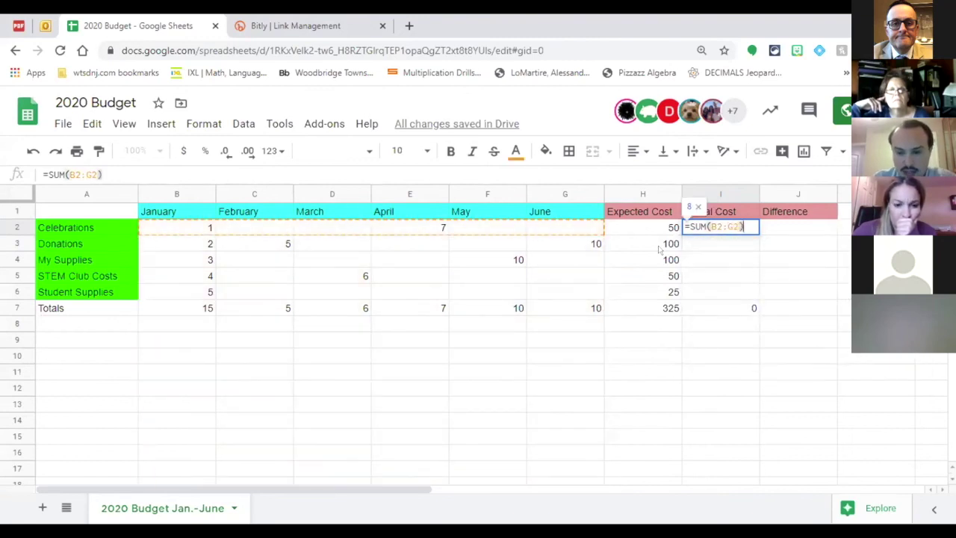
pyautogui.press('Return')
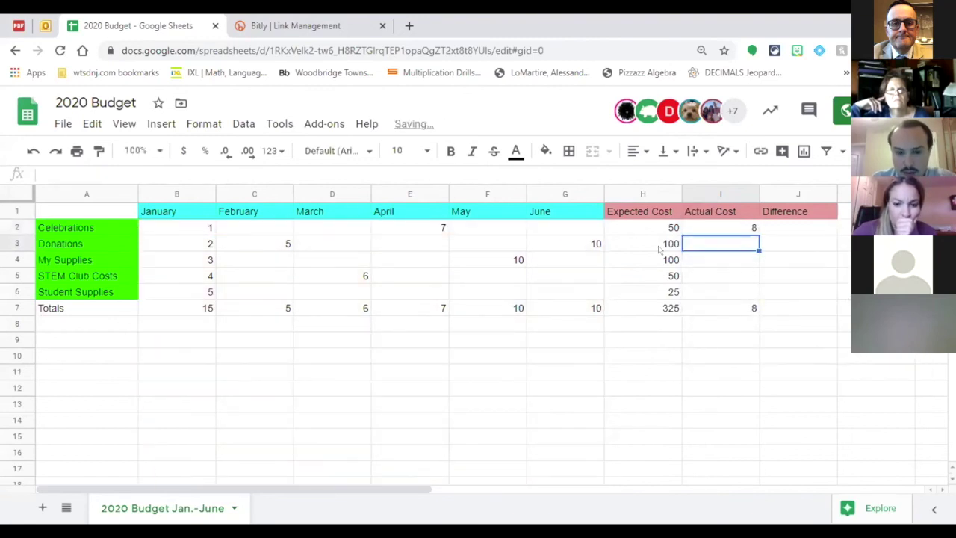
# - Copy the Actual Cost formula from I2 down through the Student Supplies row, I6
pyautogui.click(175, 230)
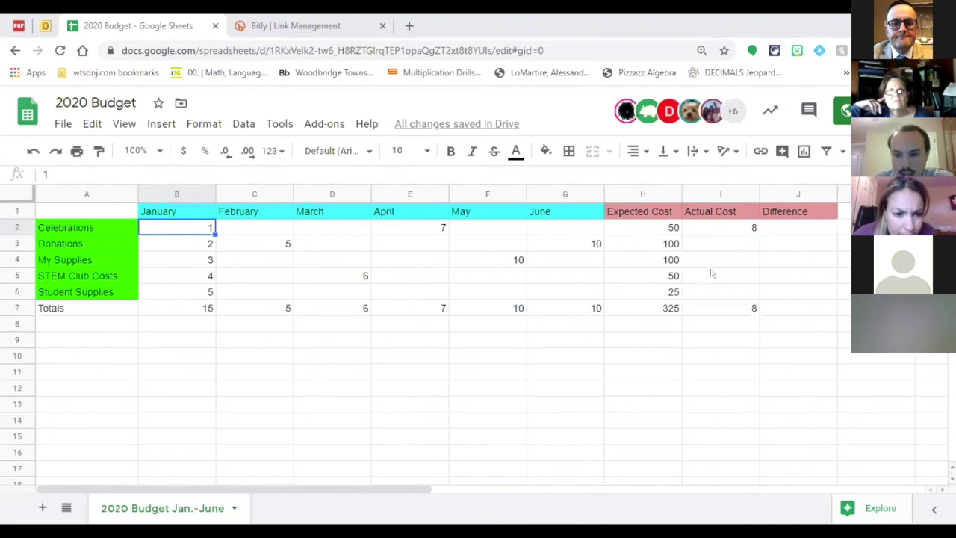
pyautogui.click(729, 229)
pyautogui.moveTo(752, 232); pyautogui.dragTo(748, 292)
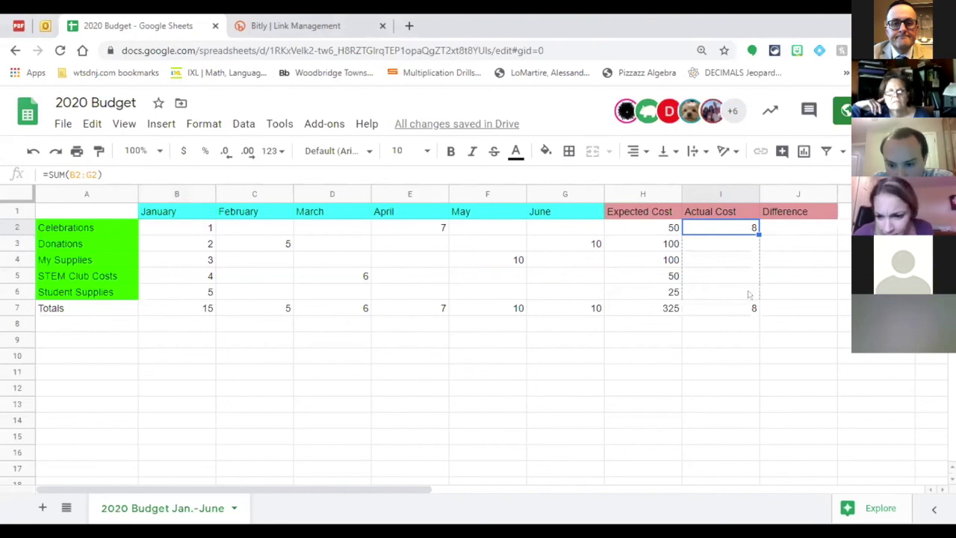
pyautogui.click(781, 340)
pyautogui.click(755, 232)
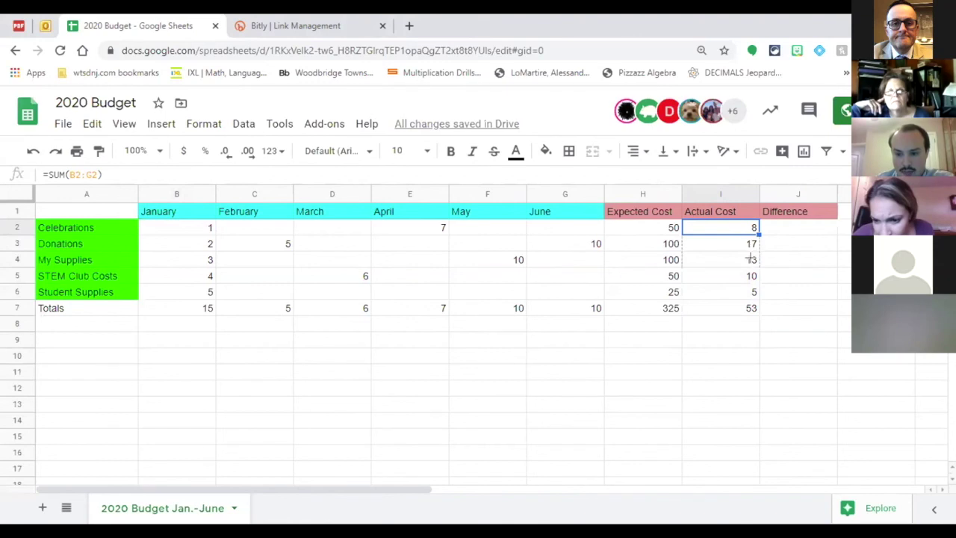
pyautogui.keyDown('shift'); pyautogui.click(752, 291); pyautogui.keyUp('shift')
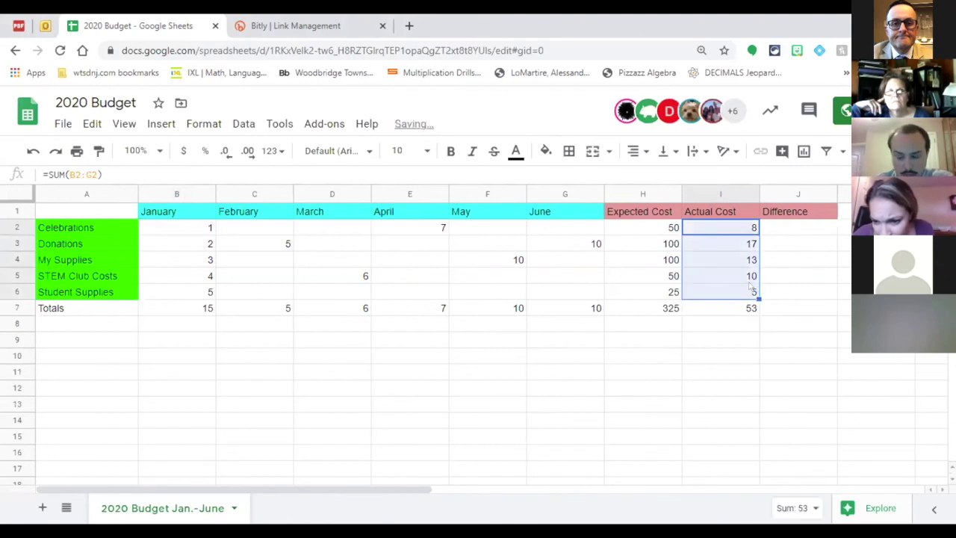
pyautogui.click(772, 286)
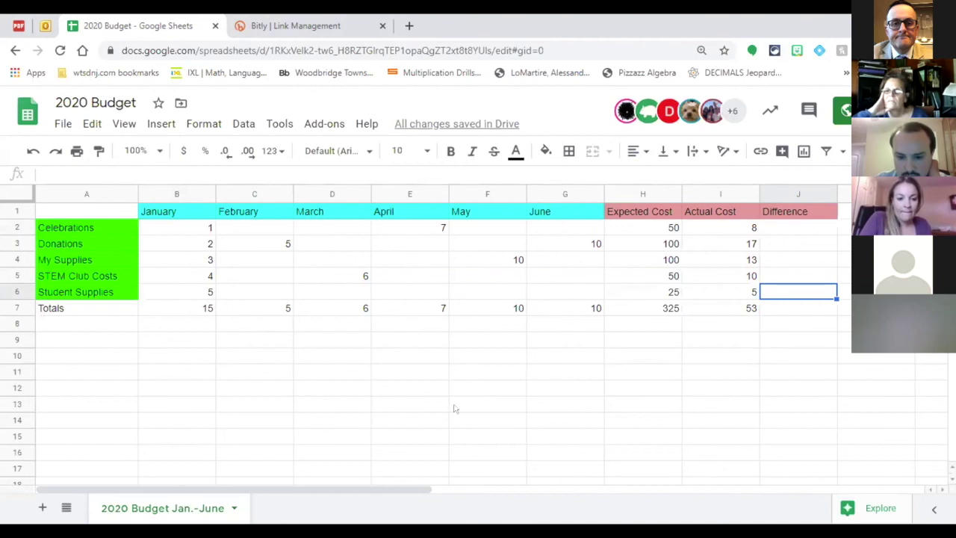
pyautogui.click(388, 393)
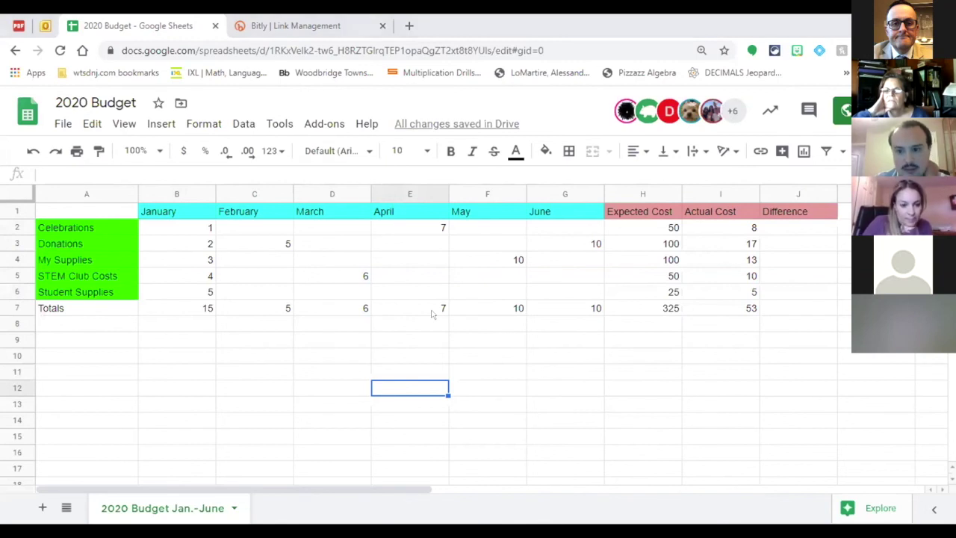
# - Calculate the Celebrations difference between expected and actual cost in J2 with the formula =H2-I2
pyautogui.click(800, 233)
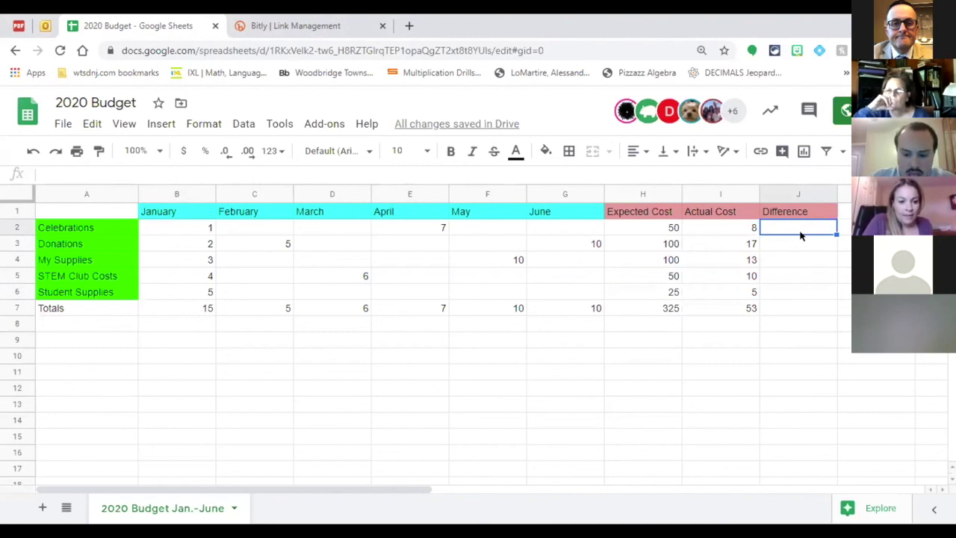
pyautogui.write('=')
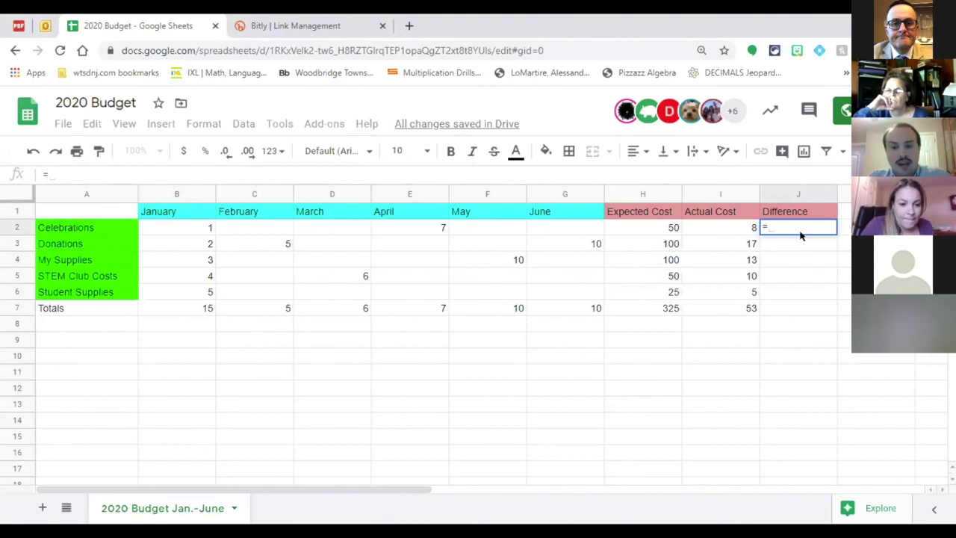
pyautogui.click(638, 228)
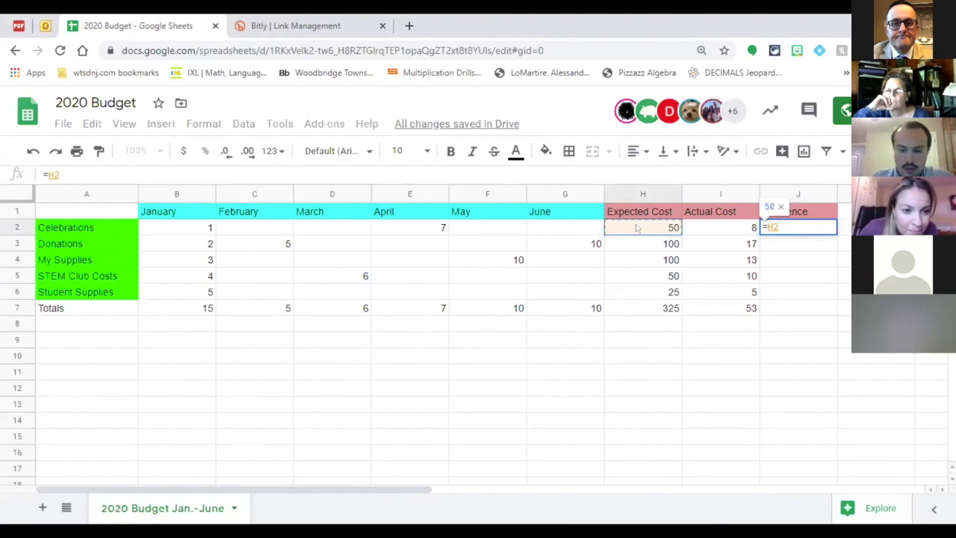
pyautogui.write('-')
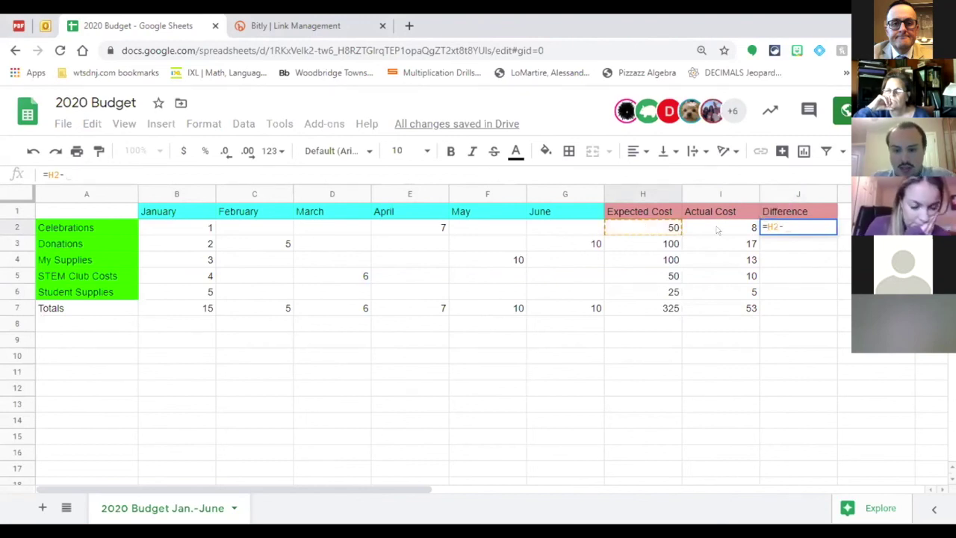
pyautogui.click(717, 230)
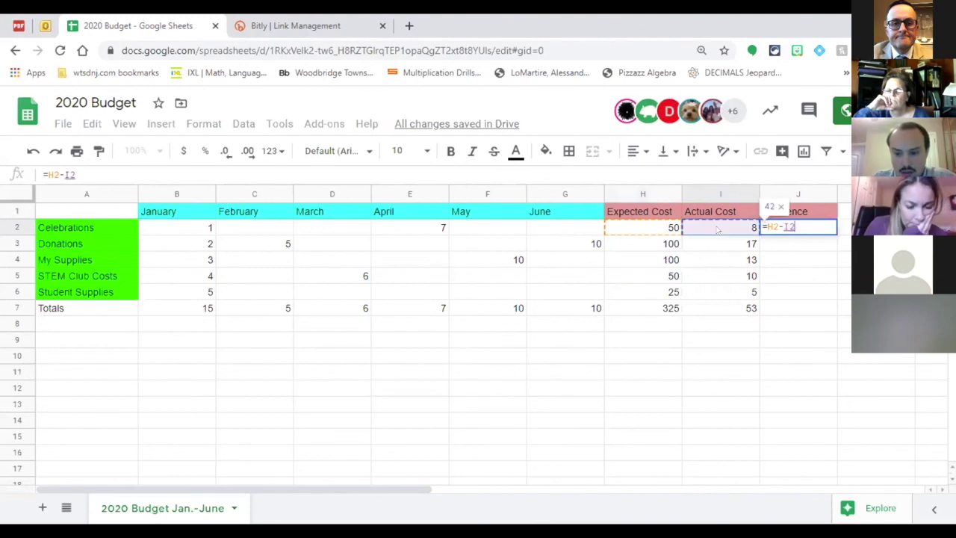
pyautogui.press('Return')
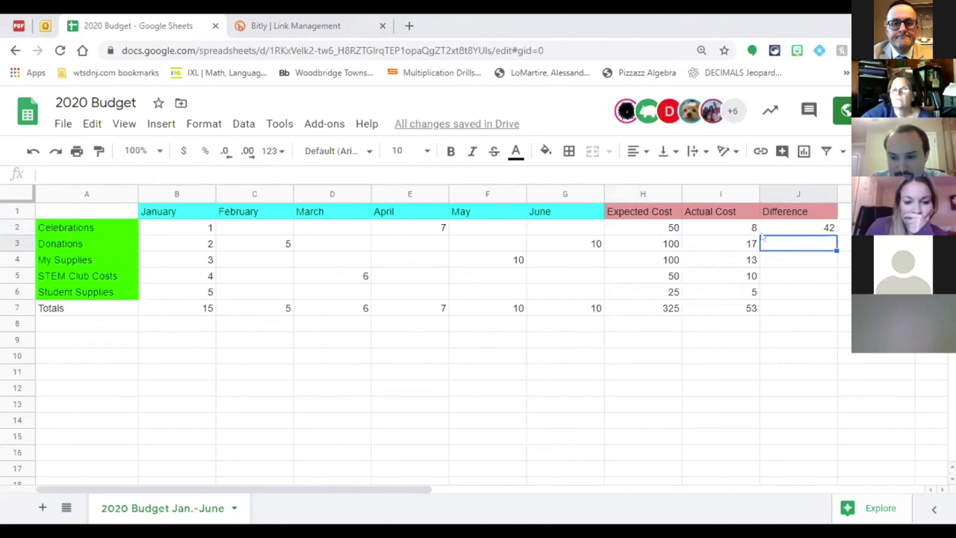
# - Copy the Difference formula from J2 down through the Totals row, J7
pyautogui.click(829, 228)
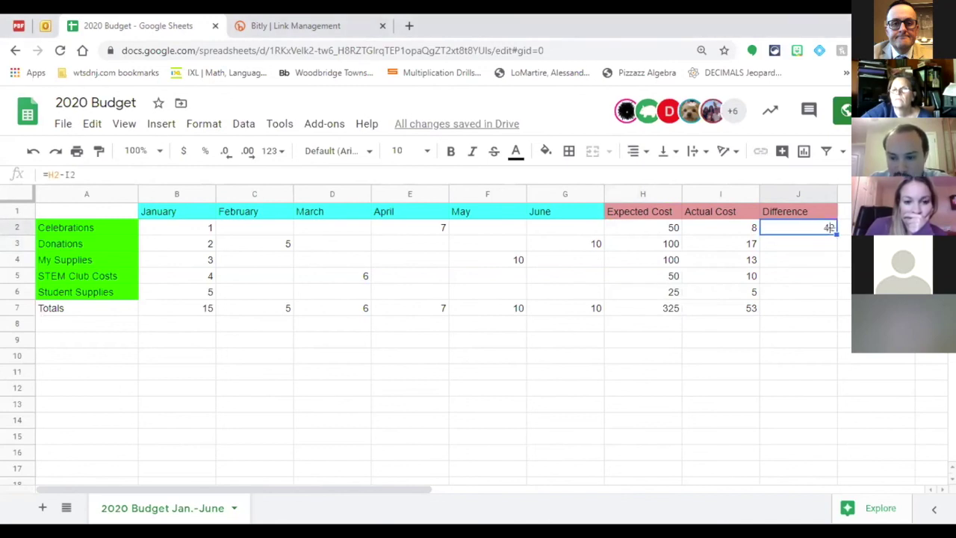
pyautogui.moveTo(829, 227); pyautogui.dragTo(821, 311)
pyautogui.click(843, 323)
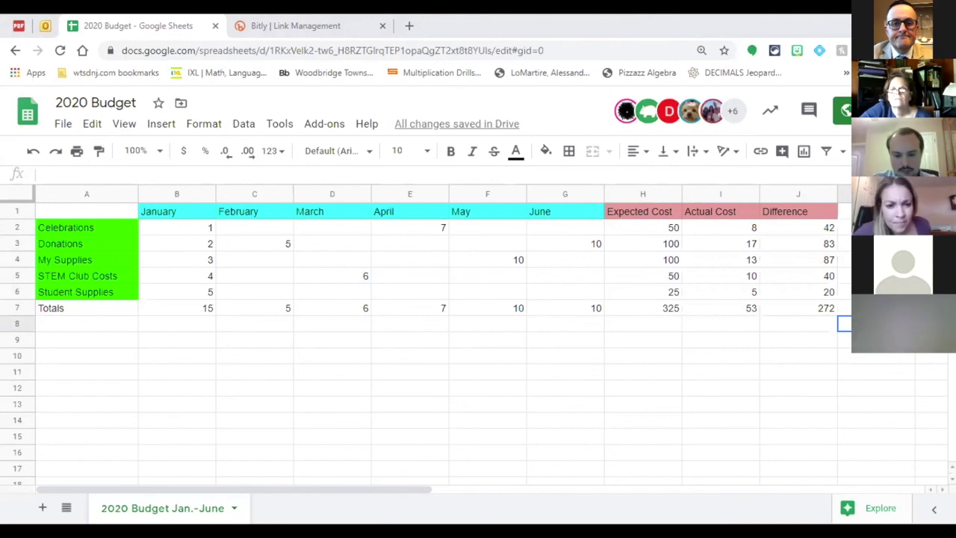
pyautogui.click(512, 406)
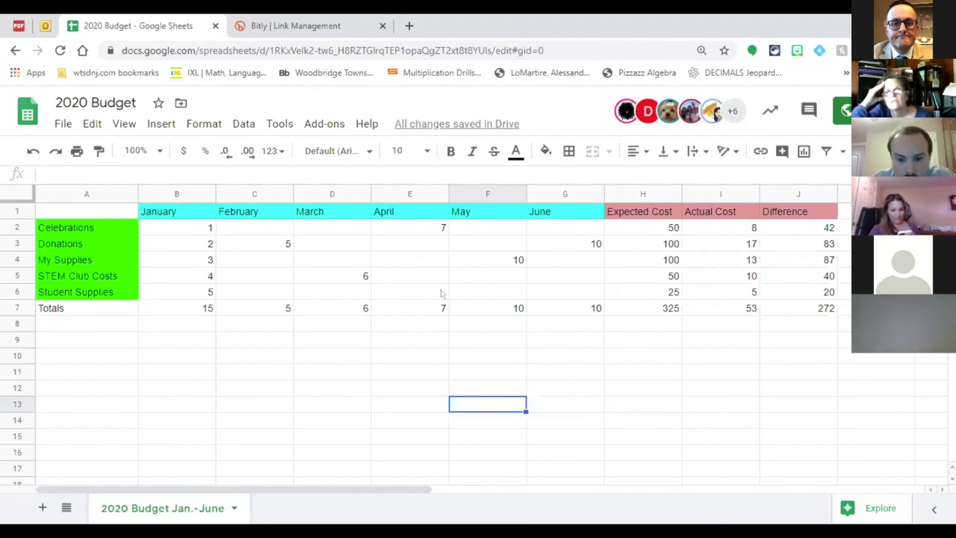
# - Enter two combined June costs for Celebrations in G2 with the formula =15+7
pyautogui.click(528, 230)
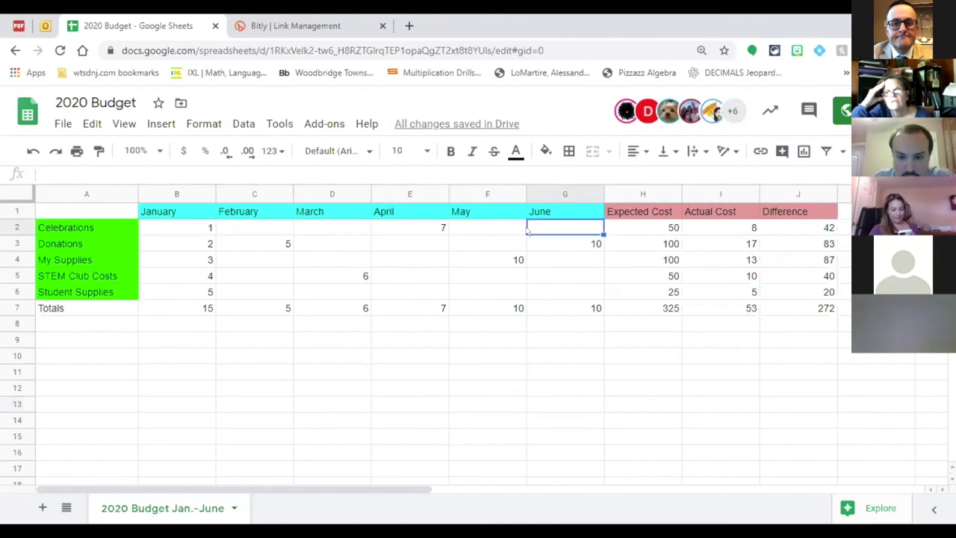
pyautogui.write('=')
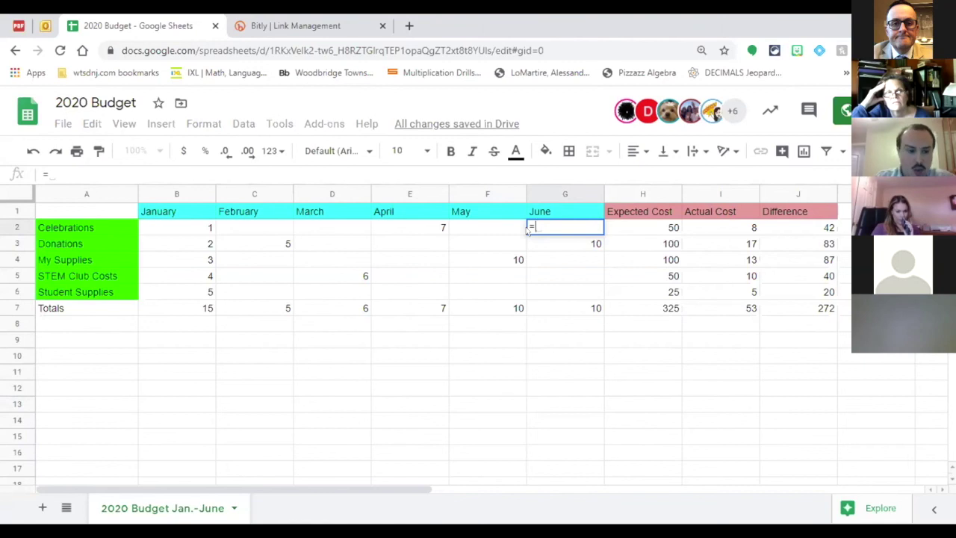
pyautogui.write('15')
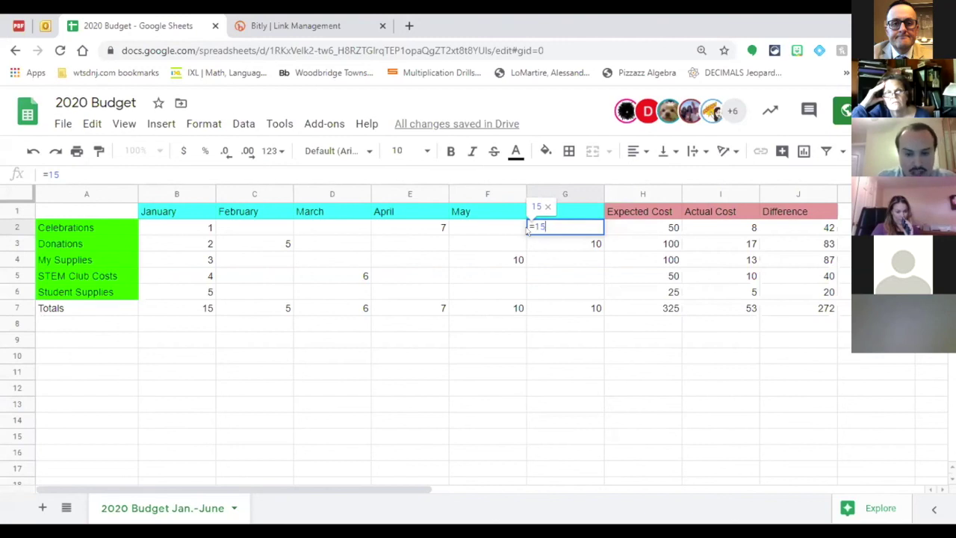
pyautogui.write('+7')
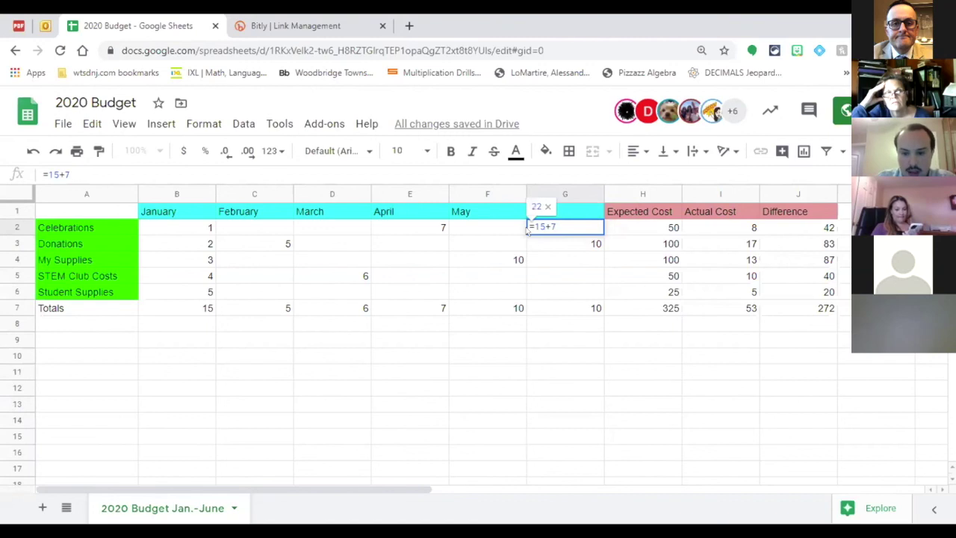
pyautogui.press('Return')
pyautogui.click(548, 227)
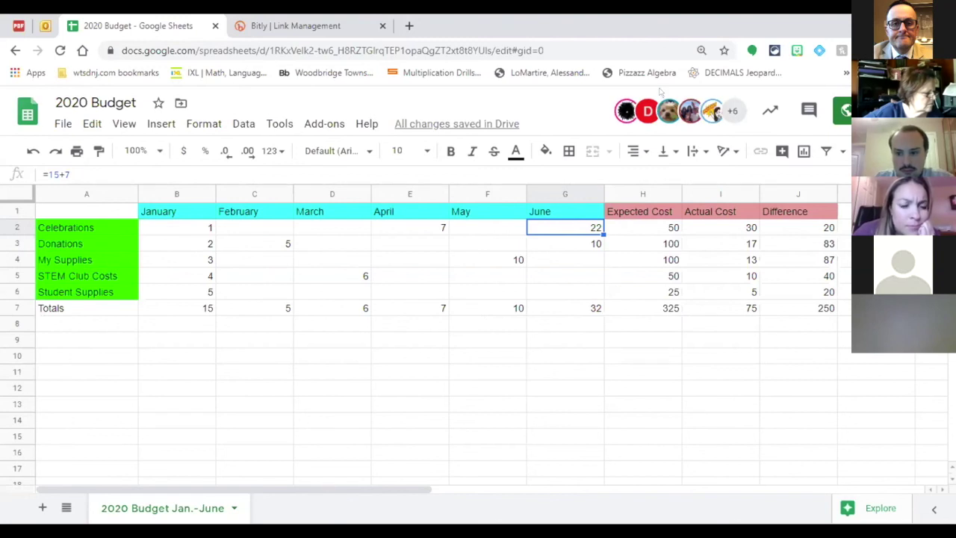
pyautogui.click(431, 360)
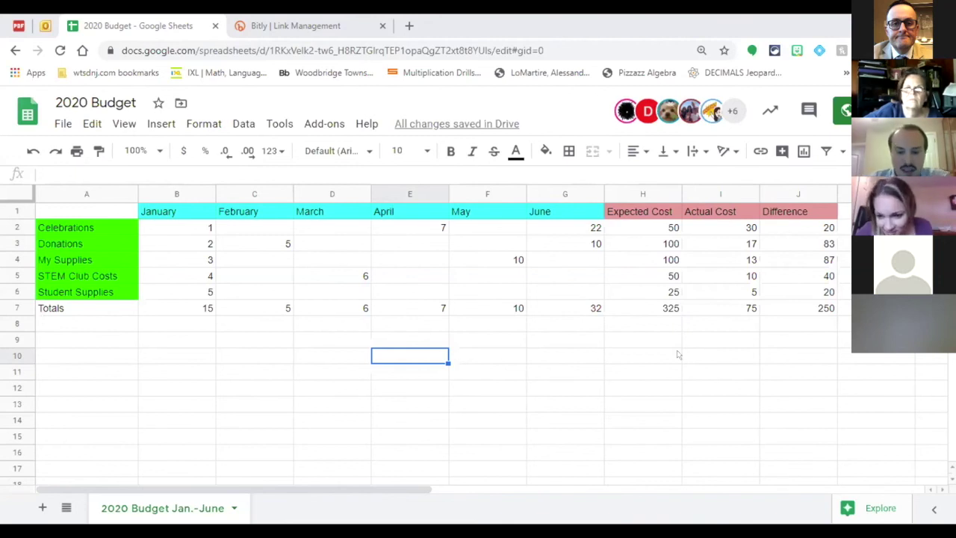
pyautogui.click(456, 409)
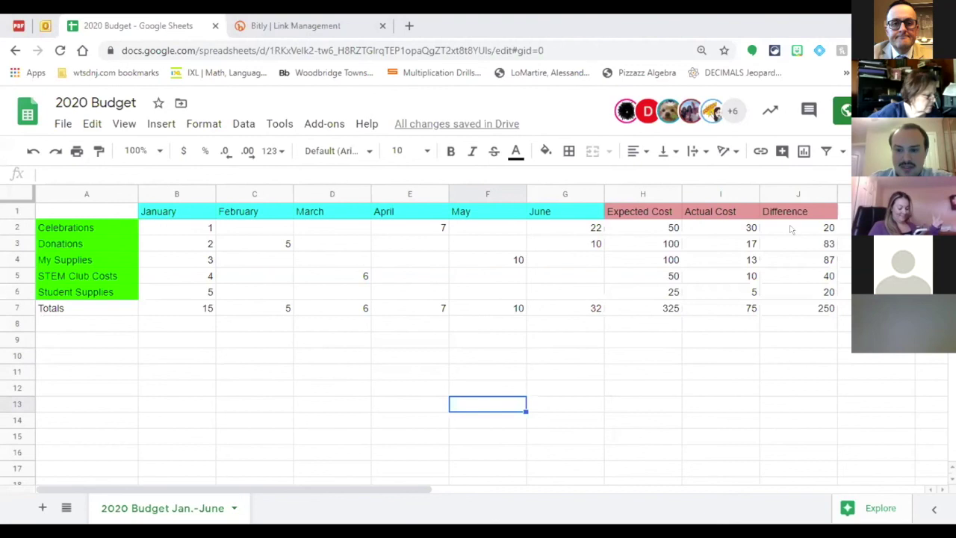
# - Add a conditional formatting rule to J2:J7 that applies the default green style to values greater than or equal to 0
pyautogui.moveTo(790, 228); pyautogui.dragTo(792, 308)
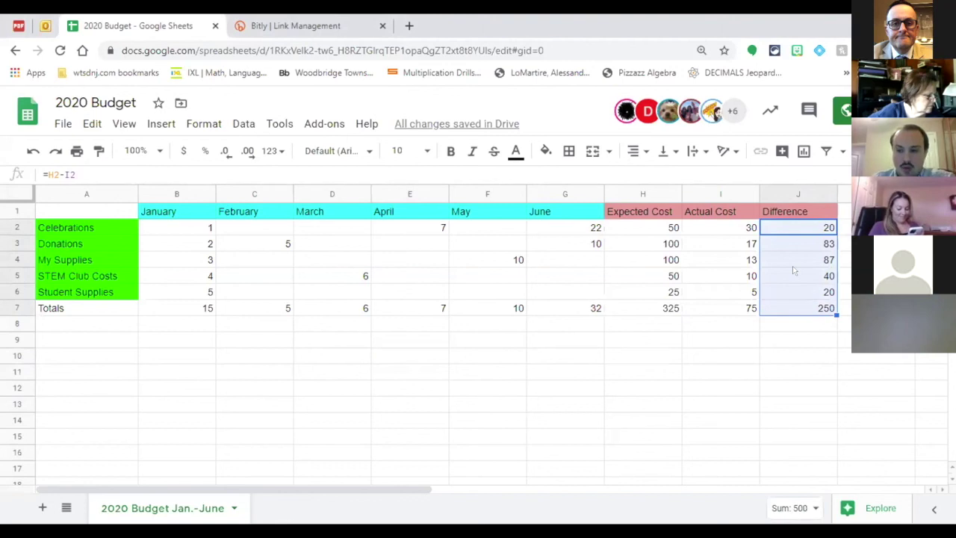
pyautogui.rightClick(793, 266)
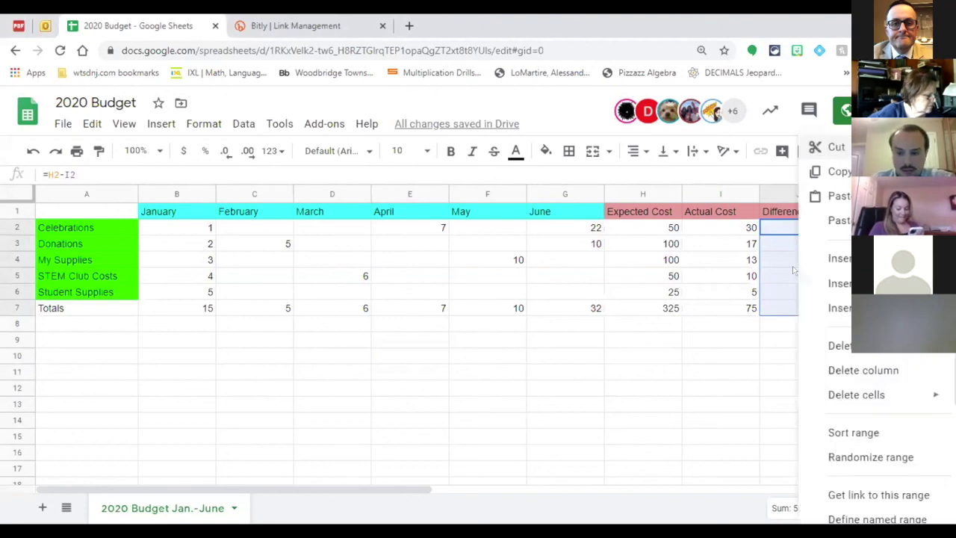
pyautogui.scroll(-1, 851, 471)
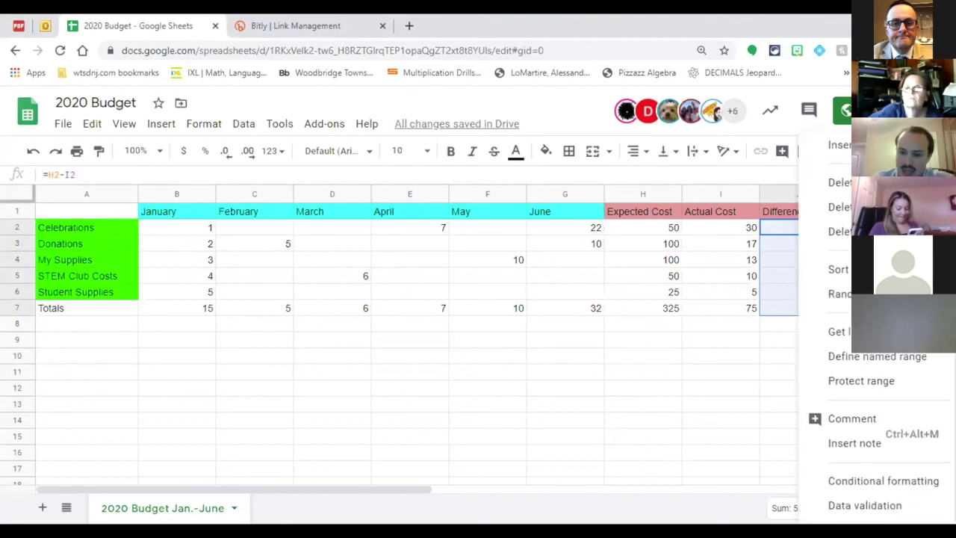
pyautogui.click(847, 484)
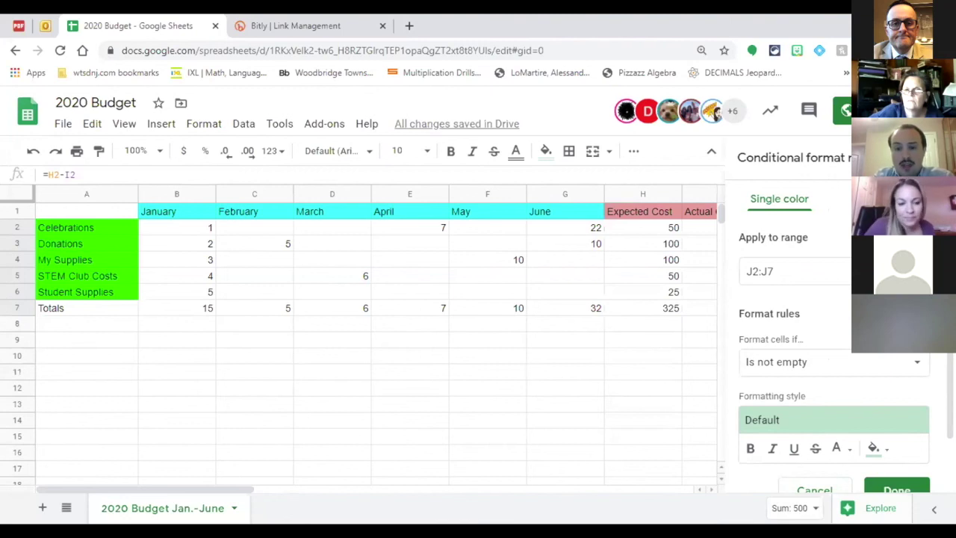
pyautogui.scroll(-2, 833, 343)
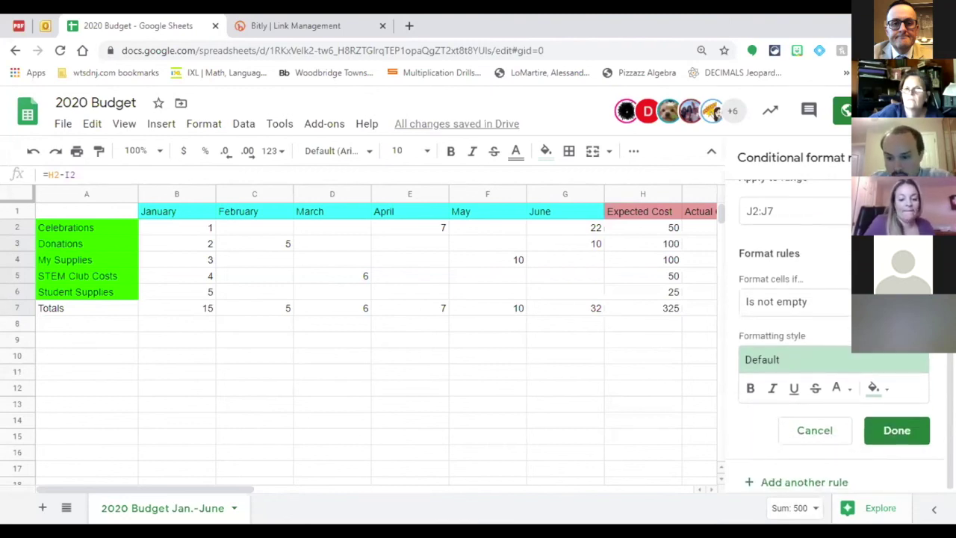
pyautogui.click(829, 301)
pyautogui.scroll(-4, 816, 358)
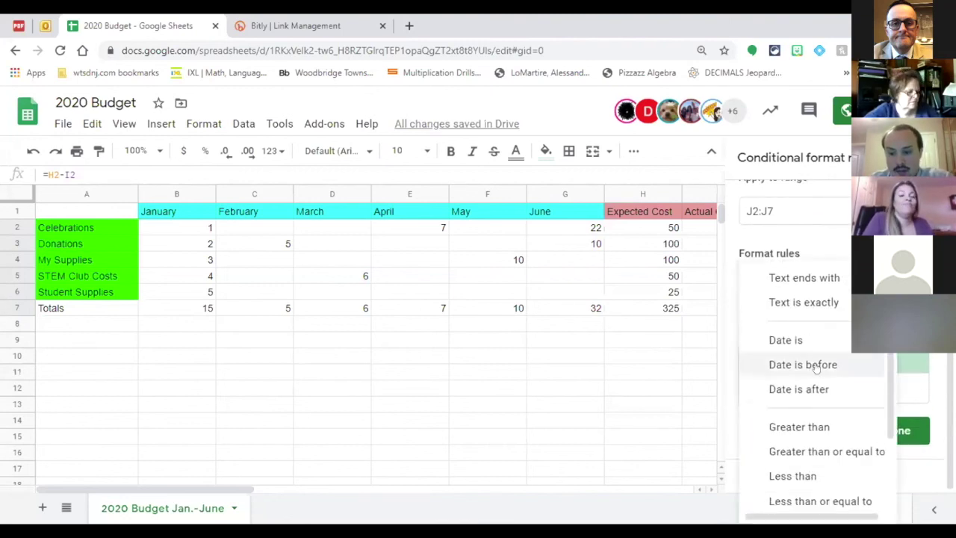
pyautogui.scroll(-2, 816, 365)
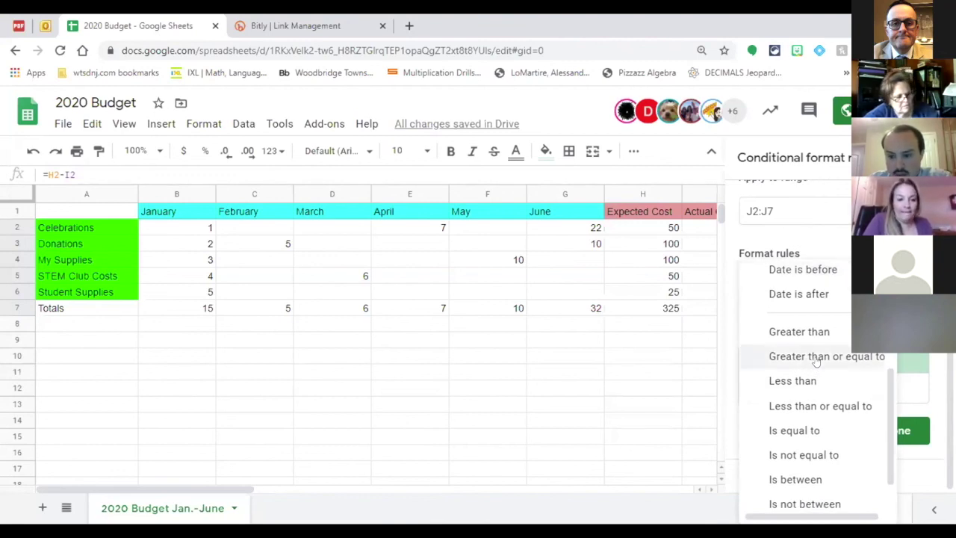
pyautogui.click(816, 358)
pyautogui.write('0')
pyautogui.click(878, 470)
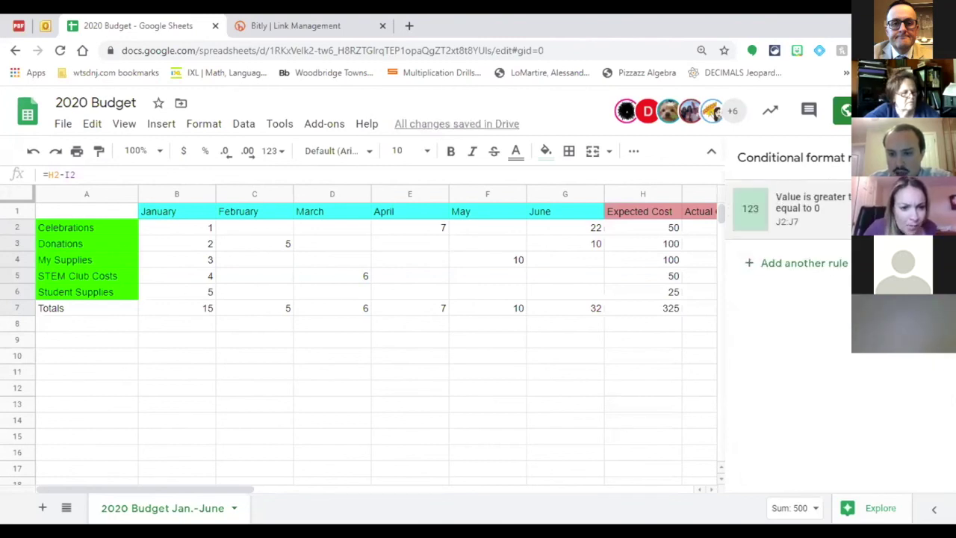
pyautogui.click(940, 157)
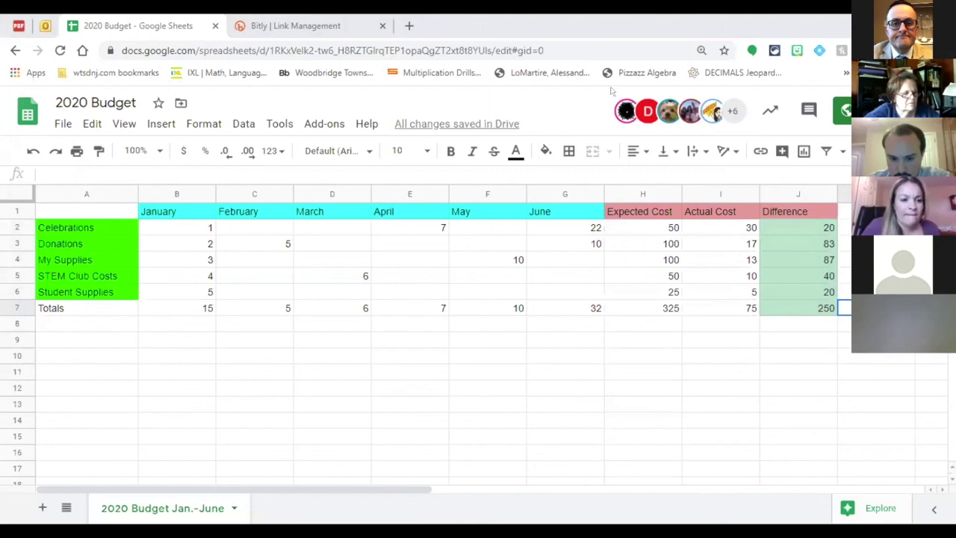
pyautogui.click(446, 401)
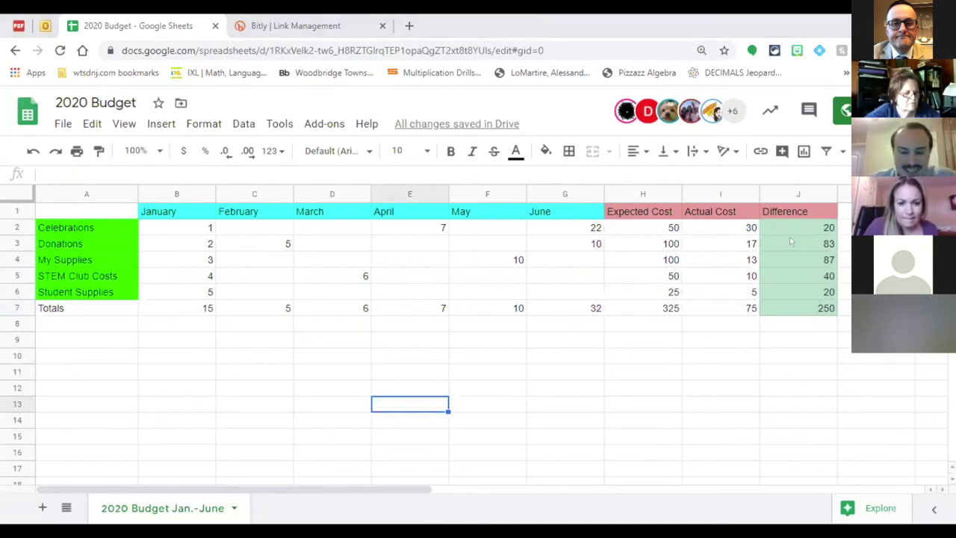
# - Start another conditional formatting rule covering the whole Difference column, J1:J999
pyautogui.moveTo(794, 225); pyautogui.dragTo(789, 302)
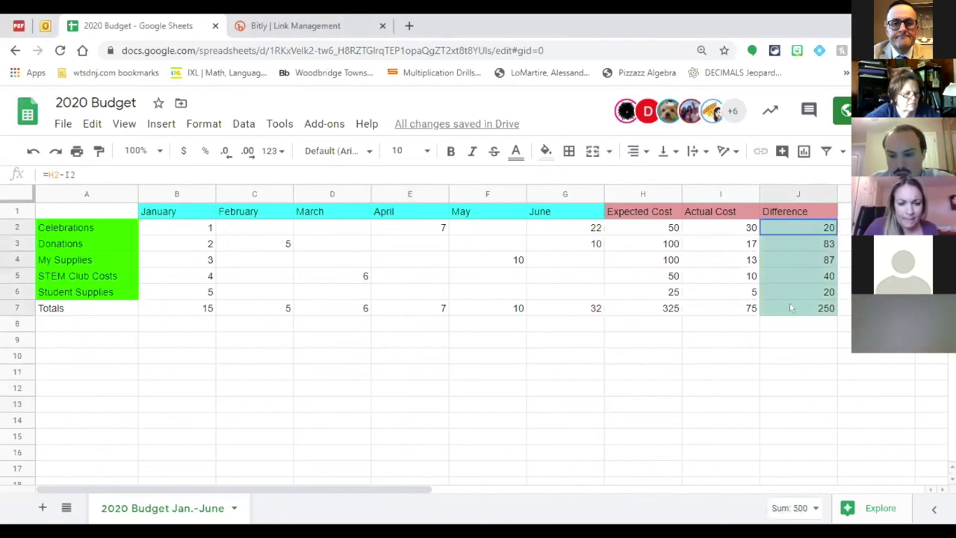
pyautogui.click(843, 276)
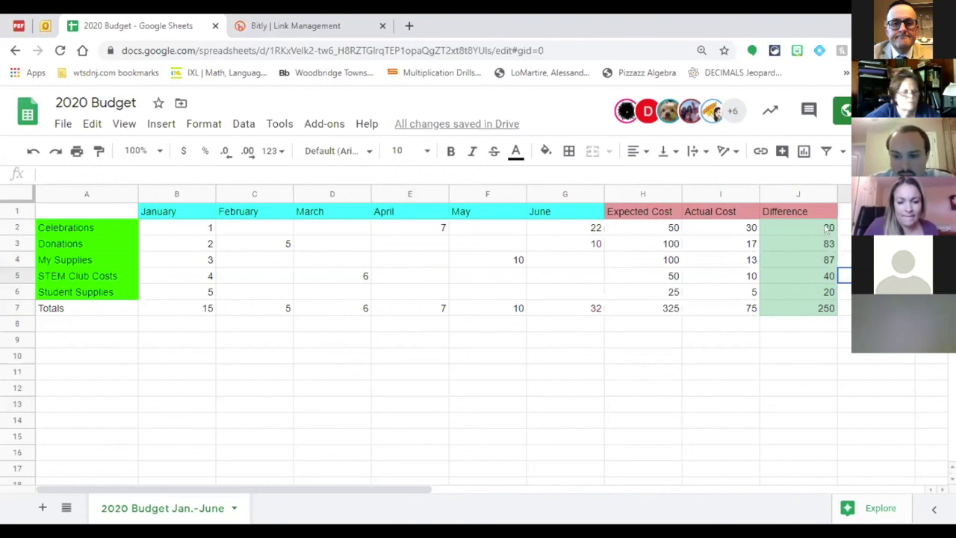
pyautogui.moveTo(825, 229); pyautogui.dragTo(818, 307)
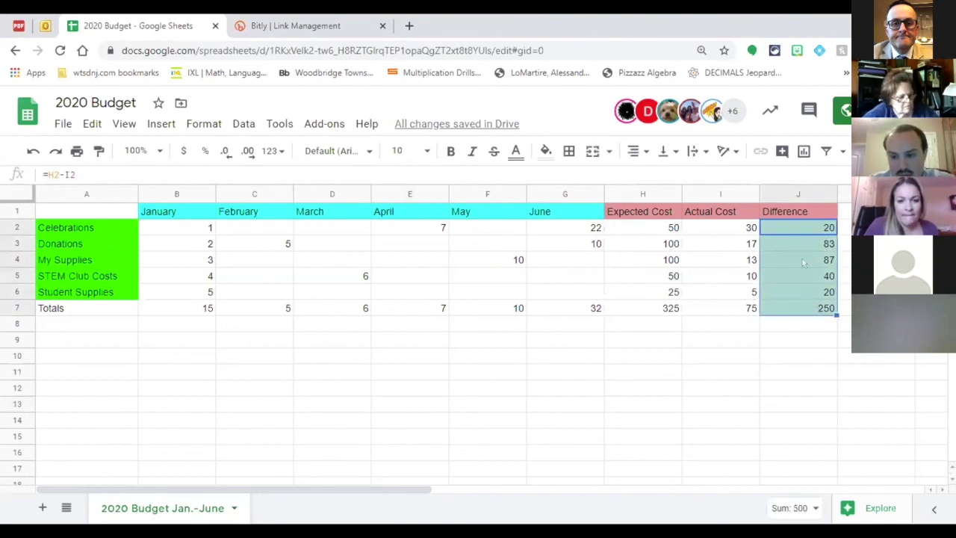
pyautogui.click(802, 193)
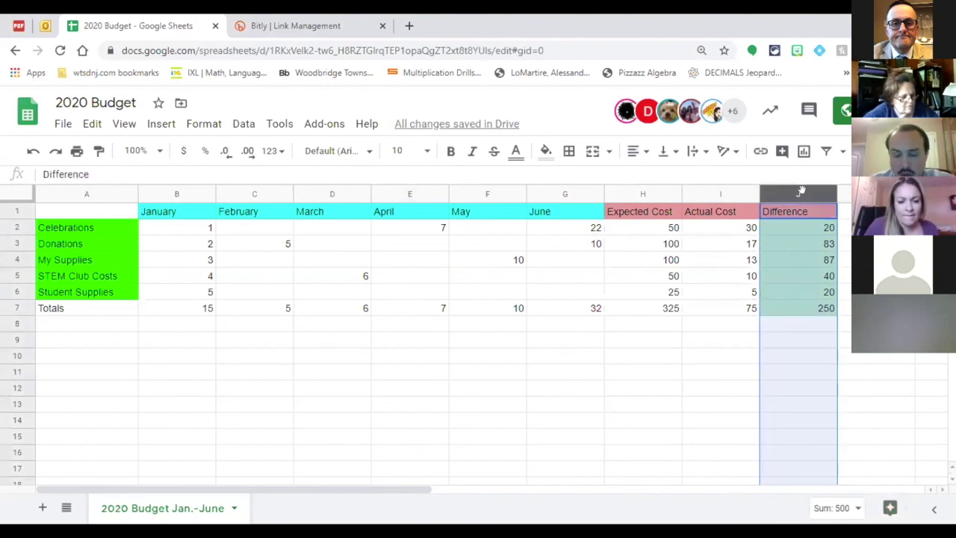
pyautogui.rightClick(801, 192)
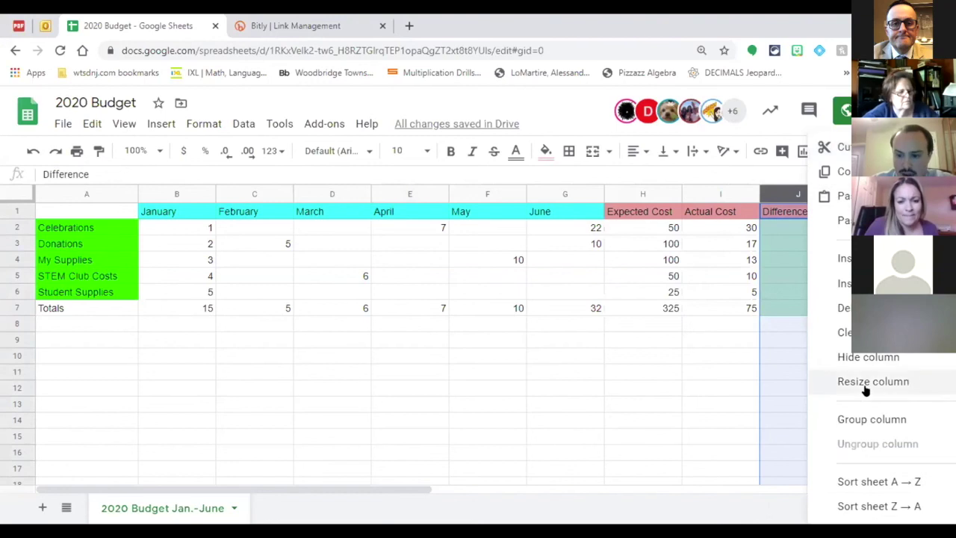
pyautogui.scroll(-2, 865, 391)
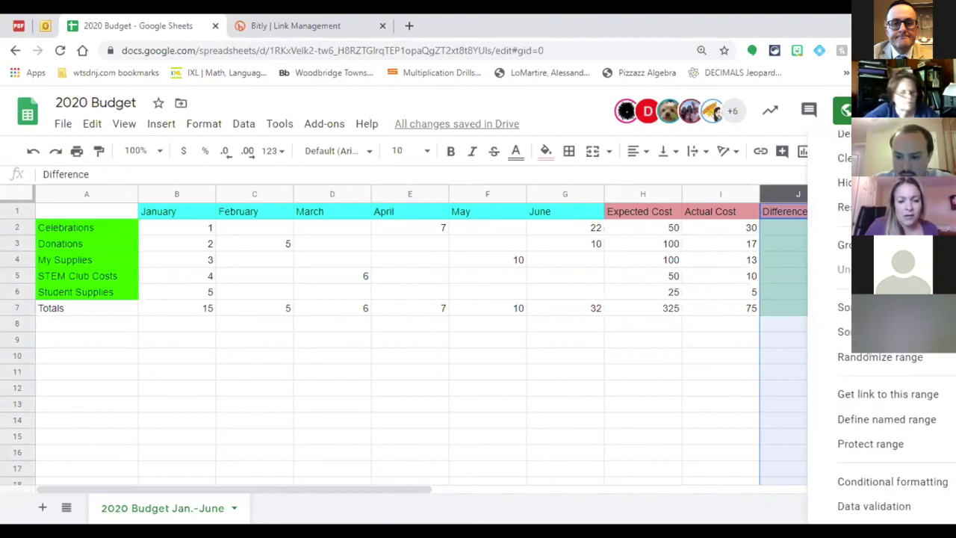
pyautogui.click(868, 483)
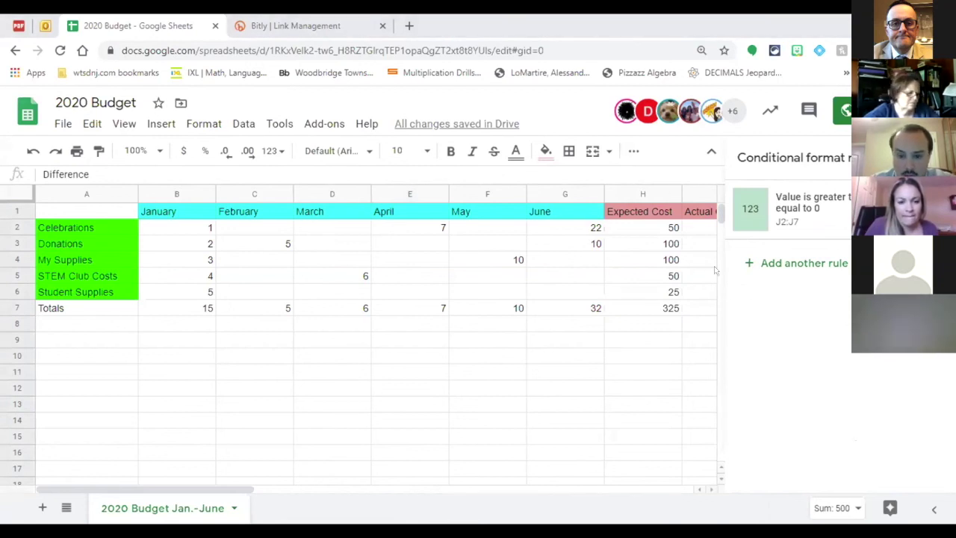
pyautogui.click(788, 266)
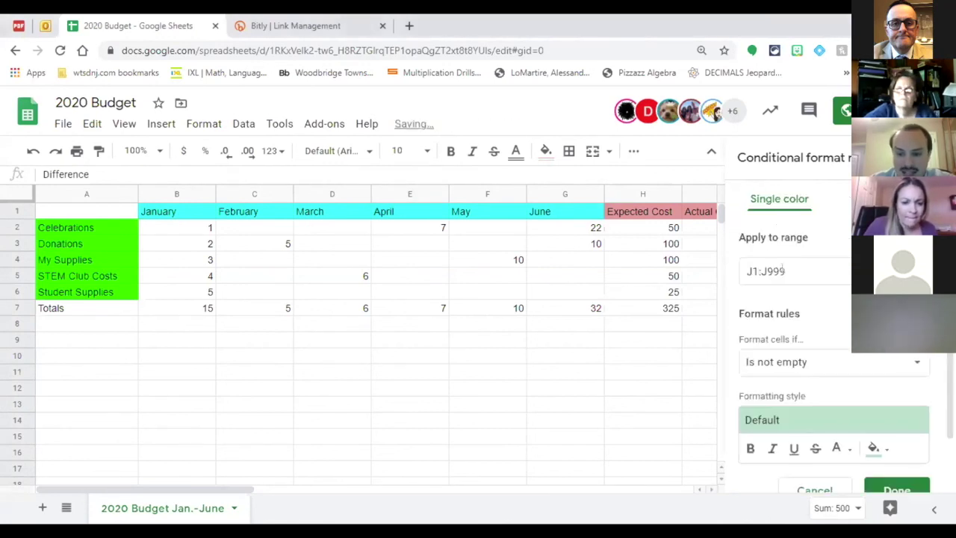
# - Make the new rule fill cells red when the value is less than 0, and save it
pyautogui.scroll(-1, 817, 322)
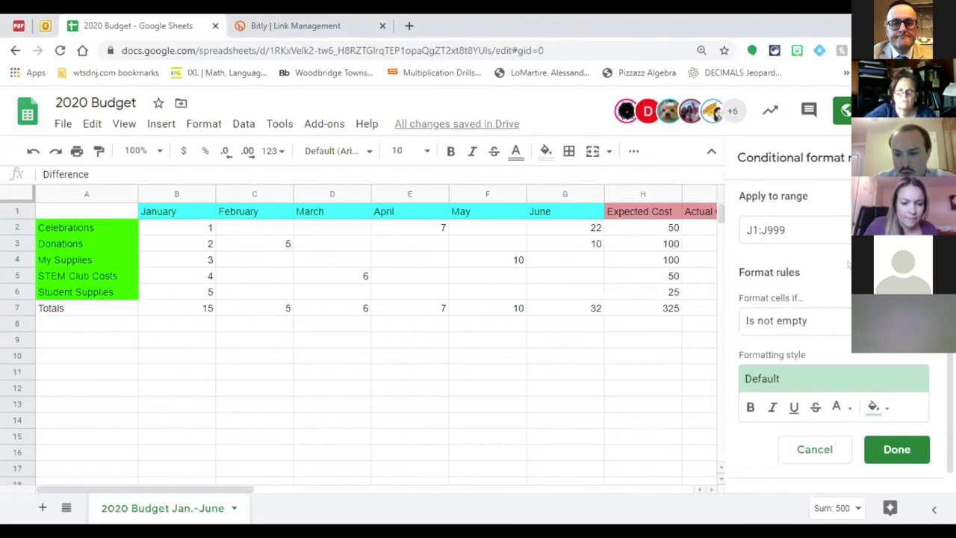
pyautogui.scroll(-1, 849, 265)
pyautogui.click(799, 302)
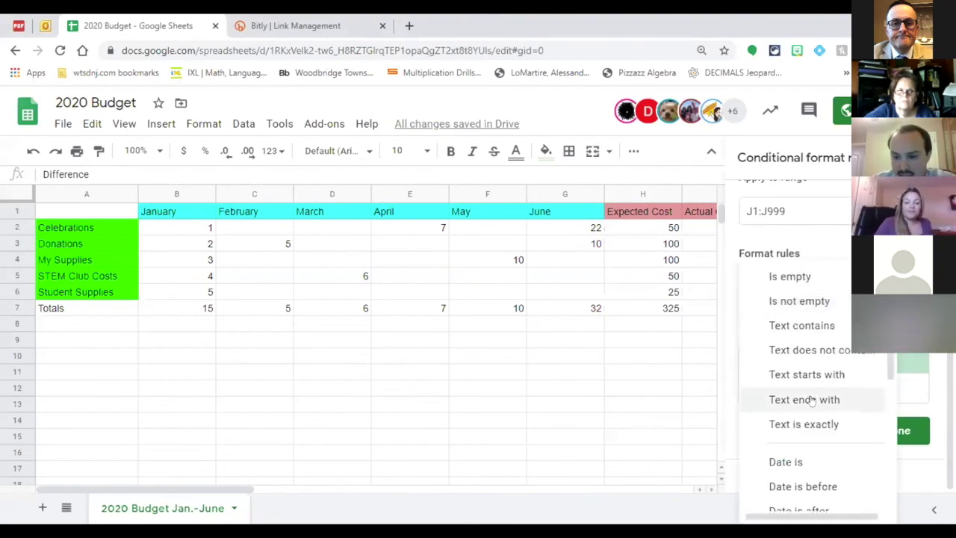
pyautogui.scroll(-4, 811, 401)
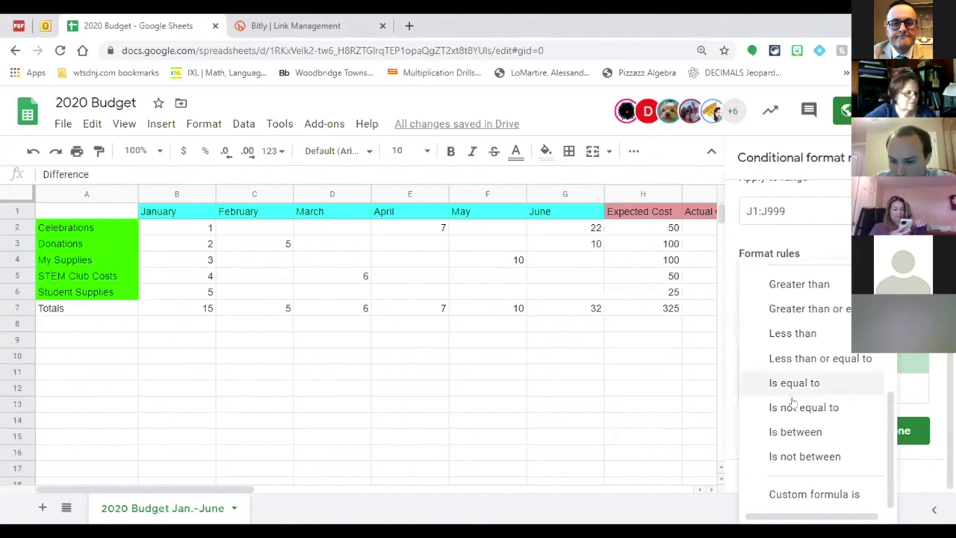
pyautogui.click(821, 332)
pyautogui.click(835, 336)
pyautogui.write('0')
pyautogui.click(873, 427)
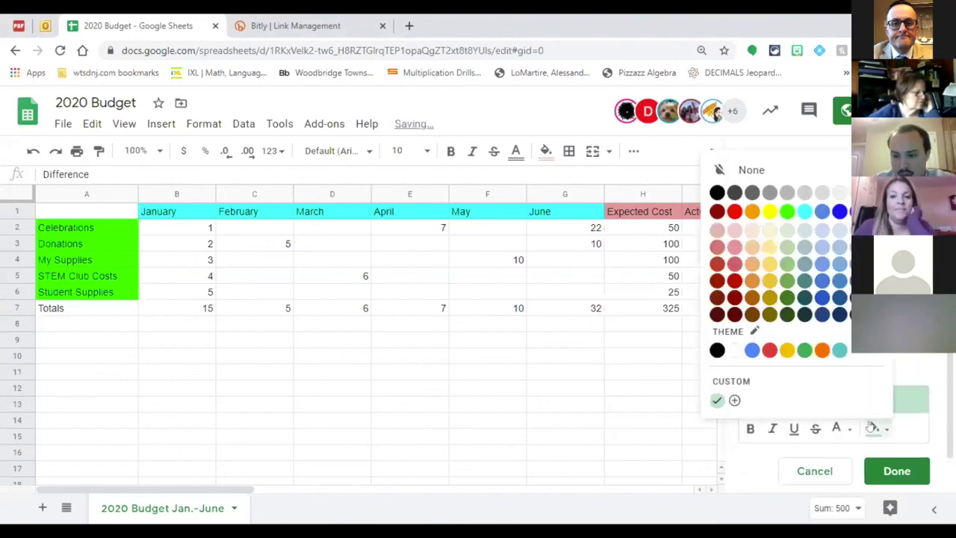
pyautogui.click(734, 211)
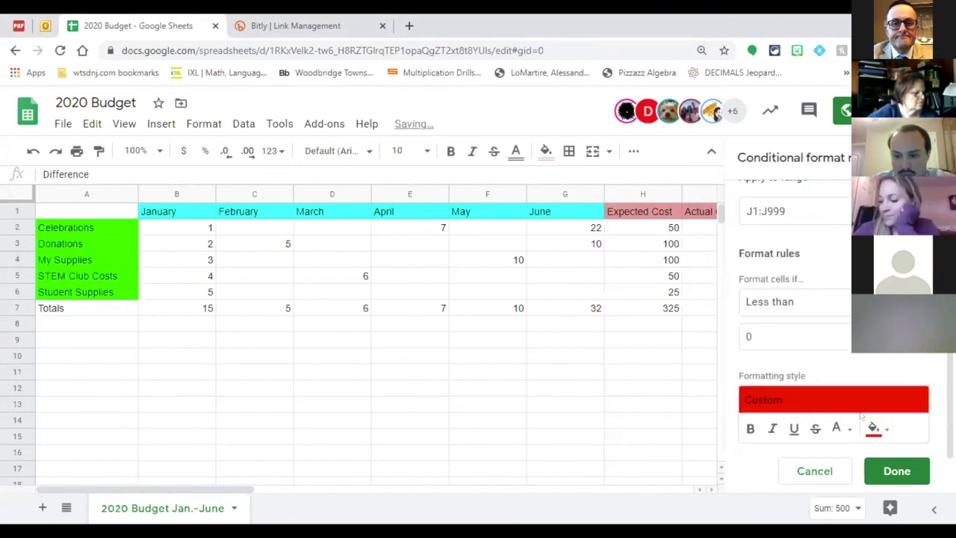
pyautogui.click(894, 471)
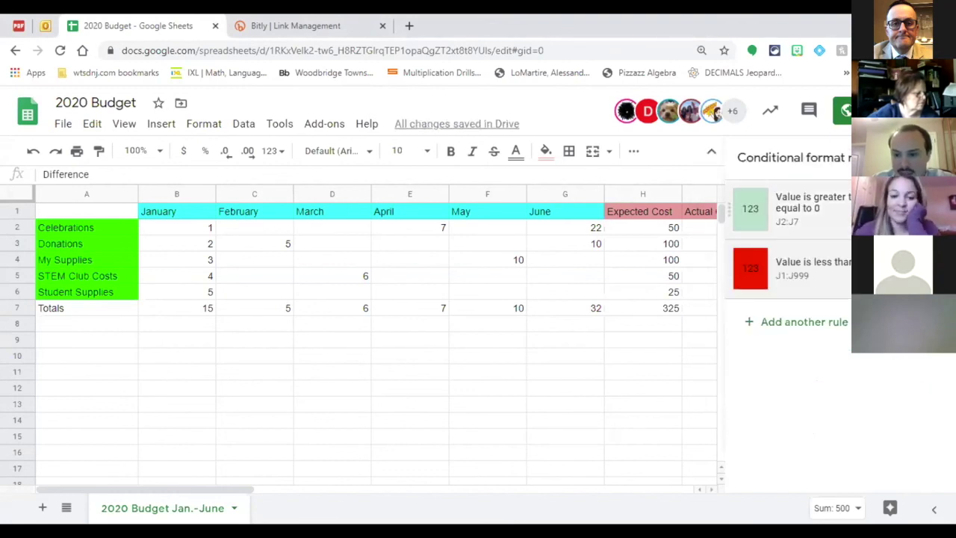
pyautogui.click(944, 158)
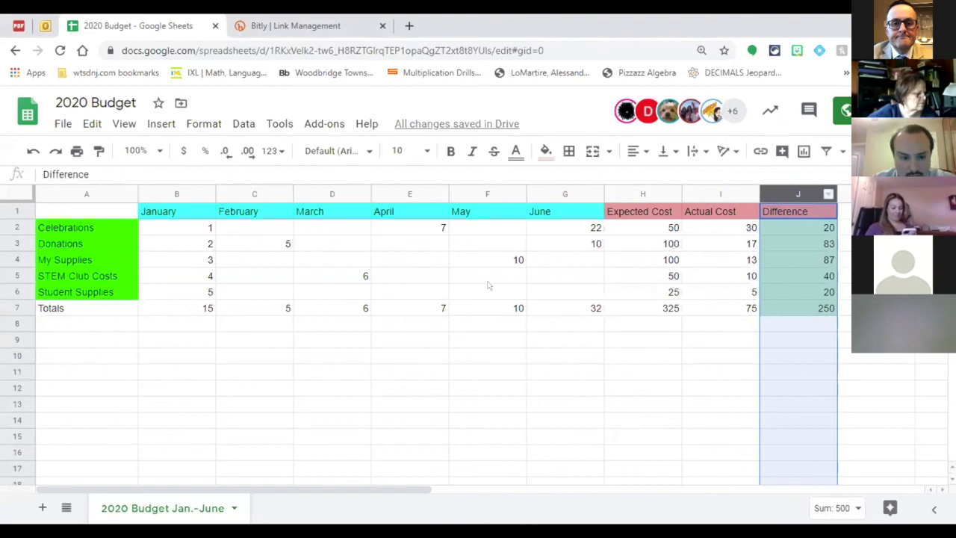
# - Enter a May Student Supplies cost of 500 in F6 and check the formatting of its difference in J6
pyautogui.click(489, 288)
pyautogui.write('500')
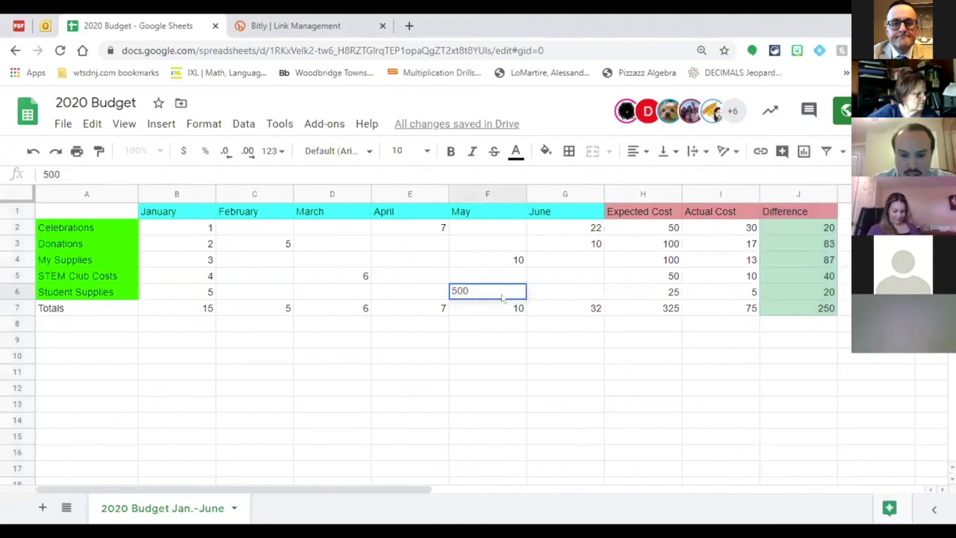
pyautogui.press('Return')
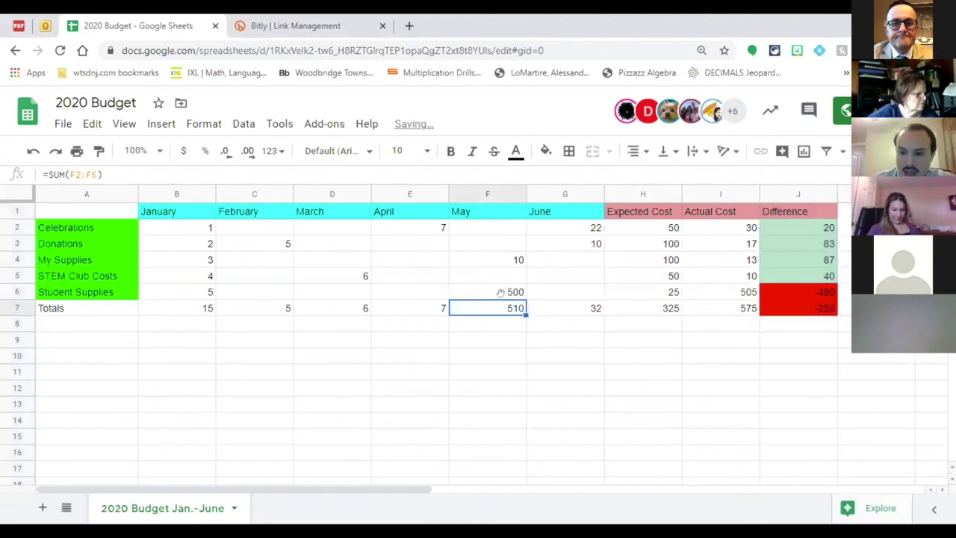
pyautogui.click(790, 291)
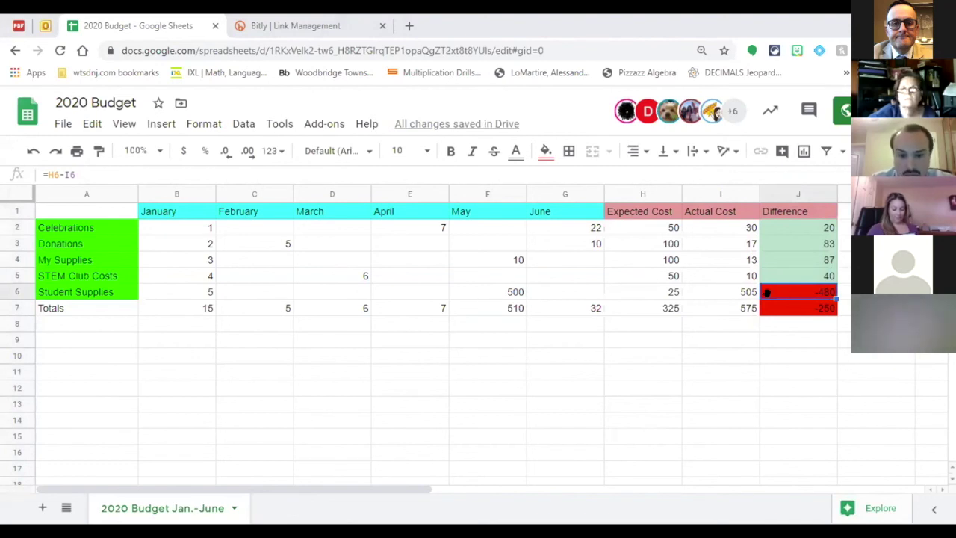
pyautogui.click(700, 382)
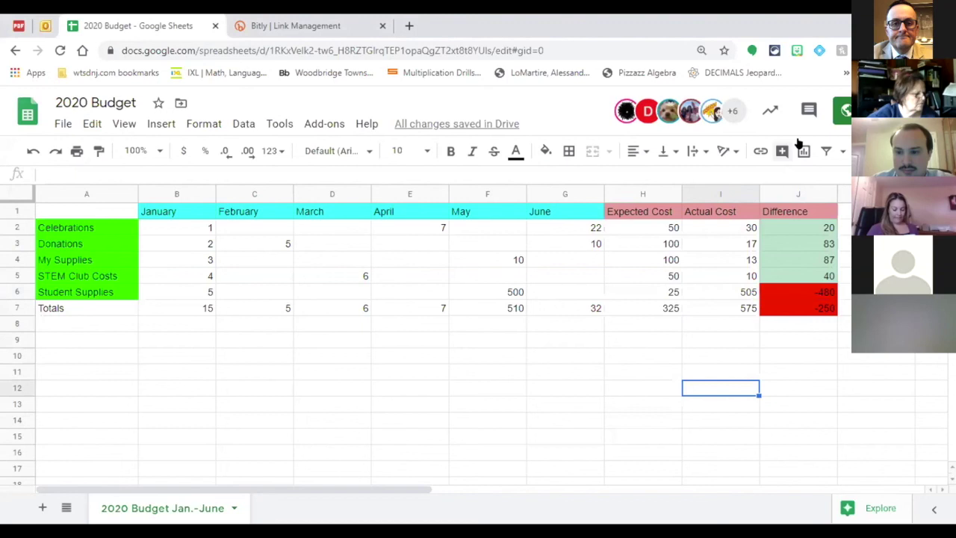
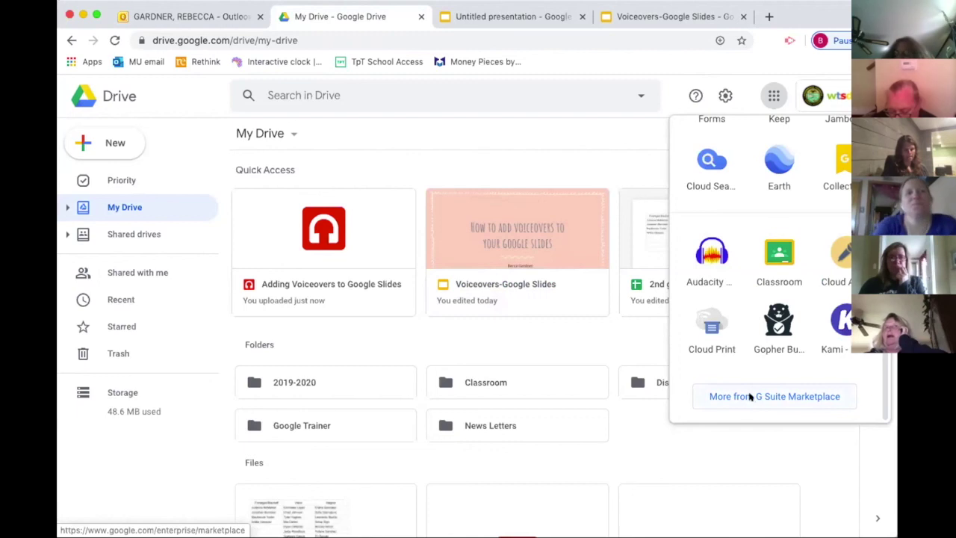
# - Open the G Suite Marketplace from Google Drive and consult the Voiceovers slide about adding a voice recording extension
pyautogui.click(750, 395)
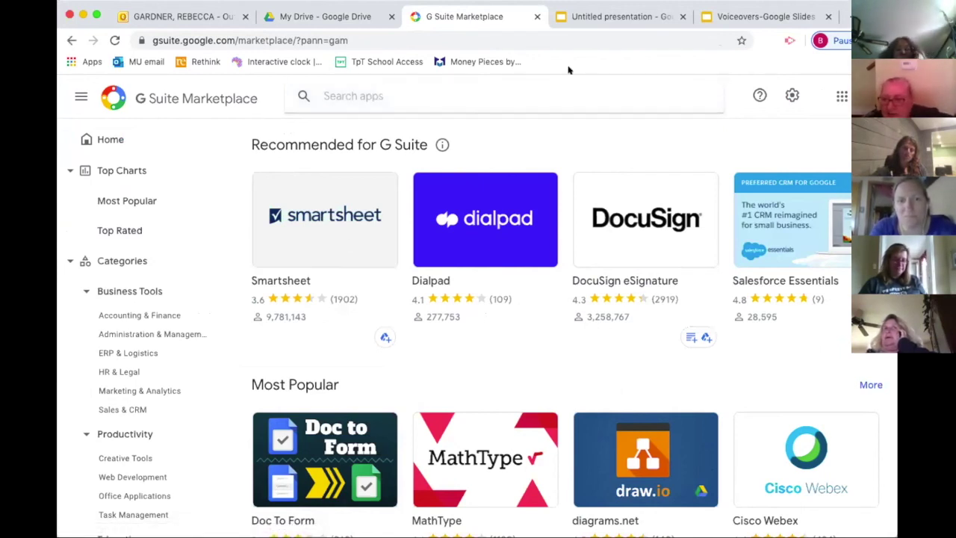
pyautogui.click(743, 16)
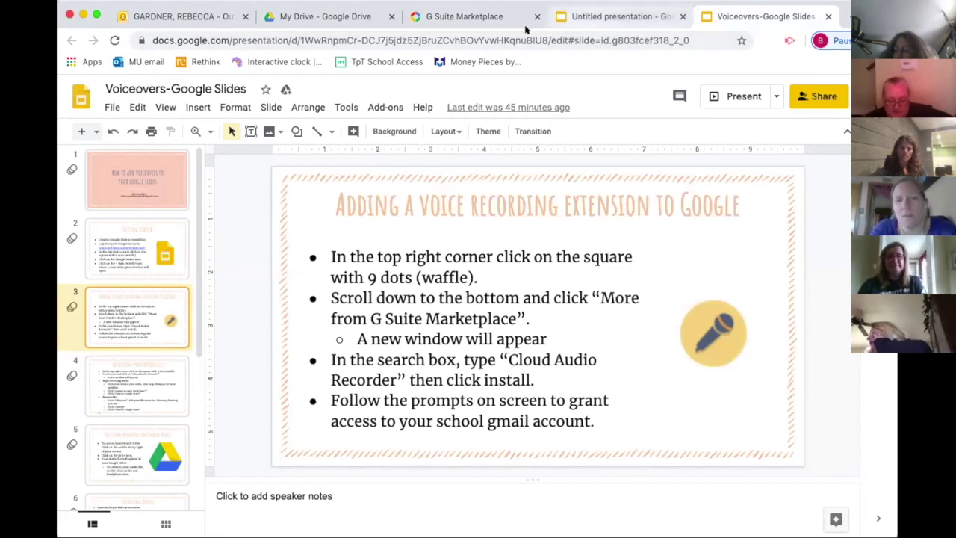
pyautogui.click(485, 18)
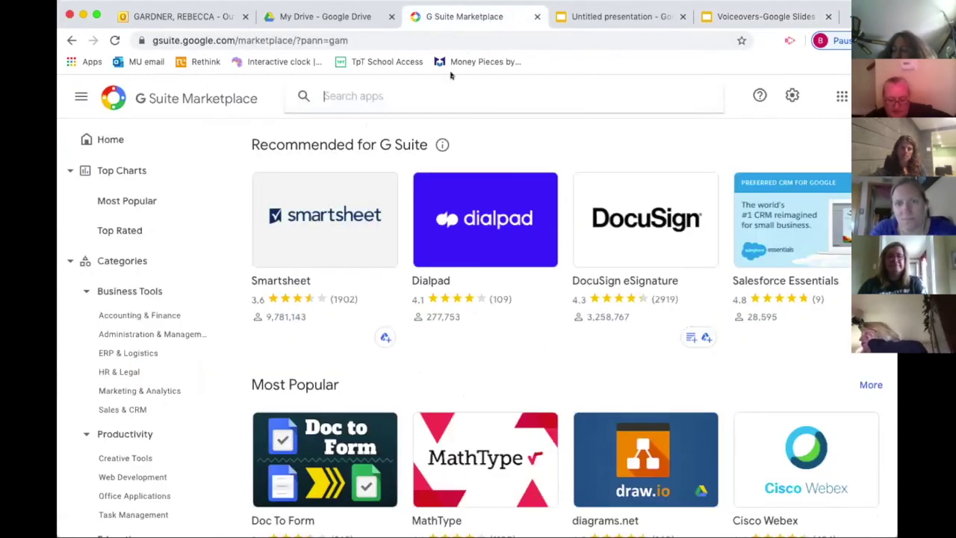
# - Search the G Suite Marketplace for Cloud Audio Recorder and open its listing
pyautogui.write('clous')
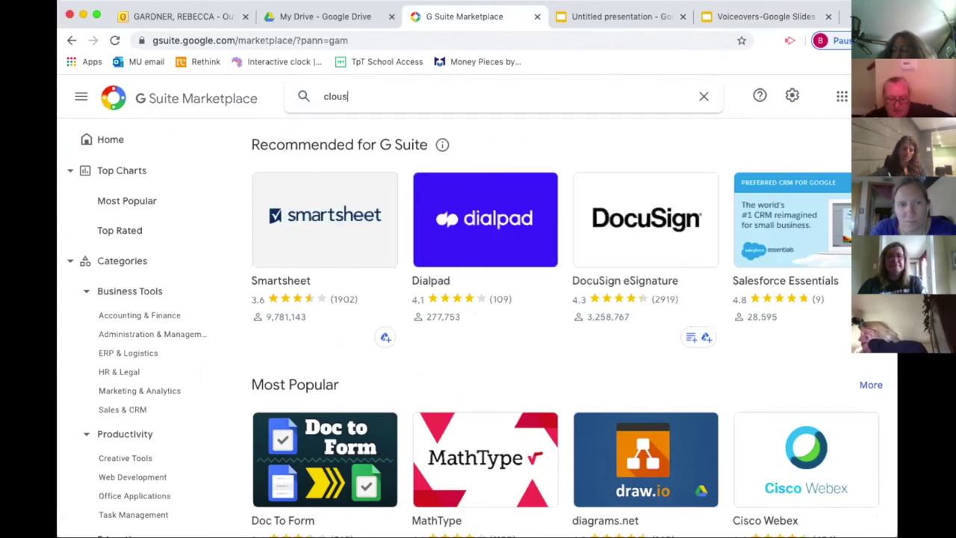
pyautogui.press('BackSpace')
pyautogui.write('d audi')
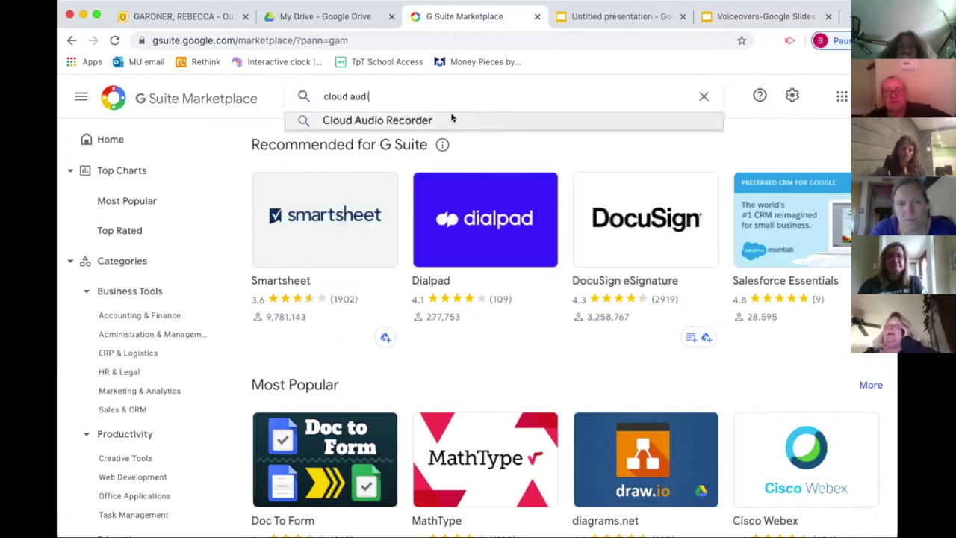
pyautogui.click(377, 120)
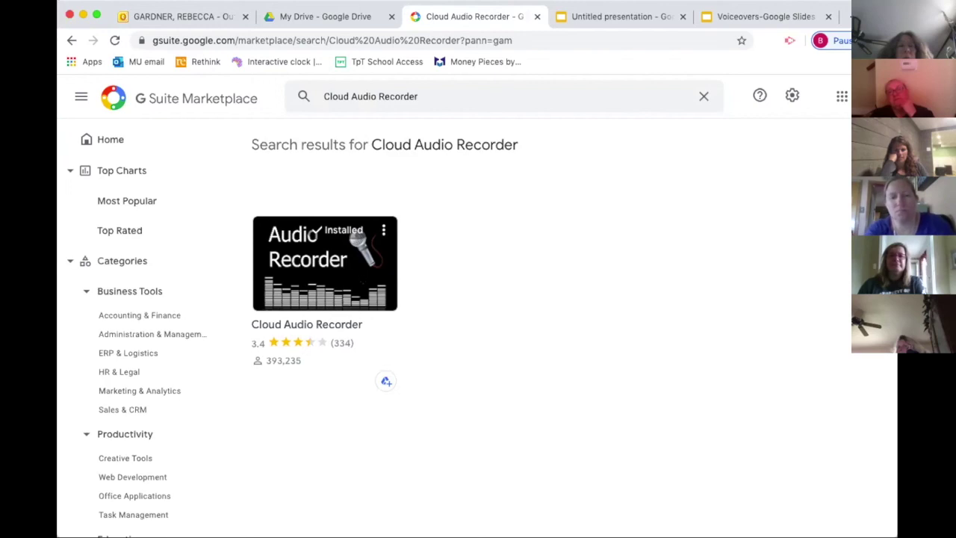
pyautogui.click(385, 381)
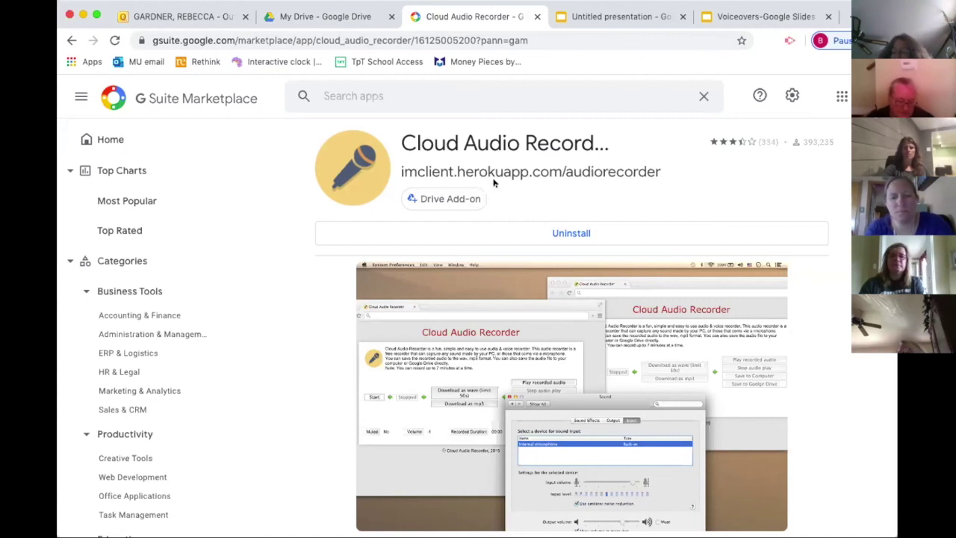
# - Consult the Recording Your Audio File slide and launch Cloud Audio Recorder from the Google apps in Drive
pyautogui.click(730, 17)
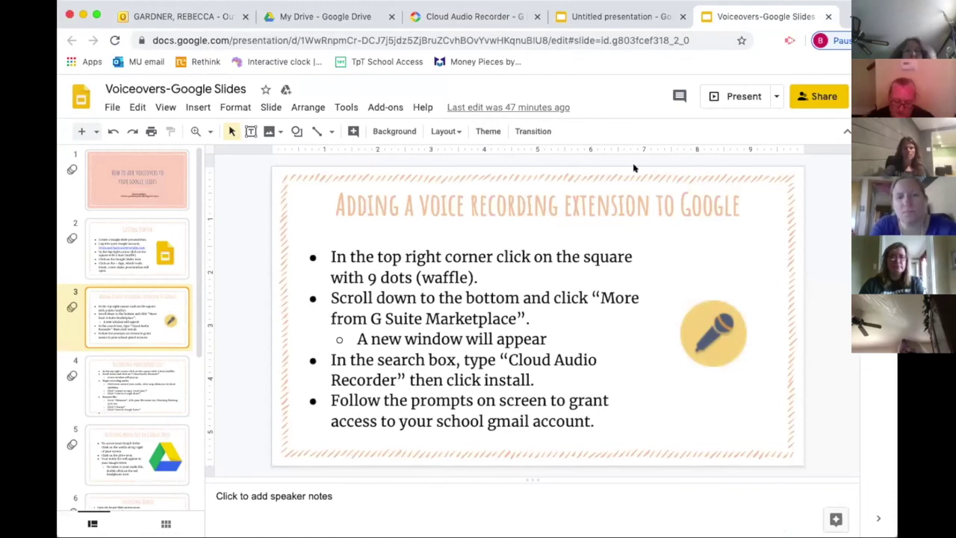
pyautogui.click(135, 382)
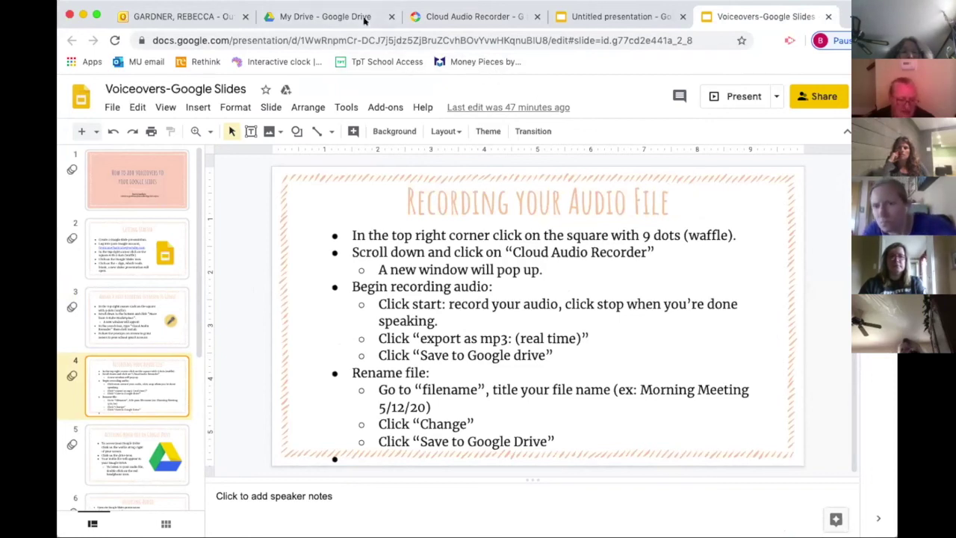
pyautogui.click(281, 16)
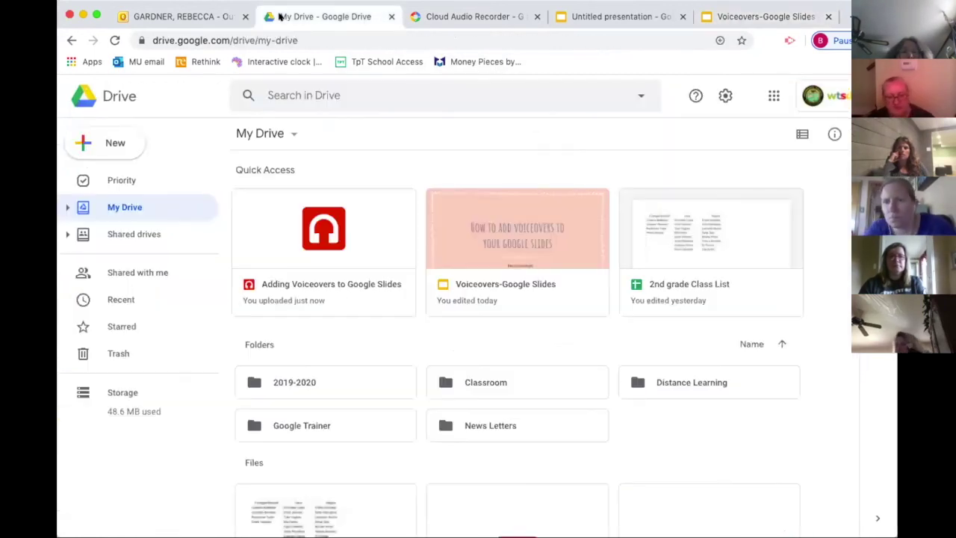
pyautogui.click(770, 104)
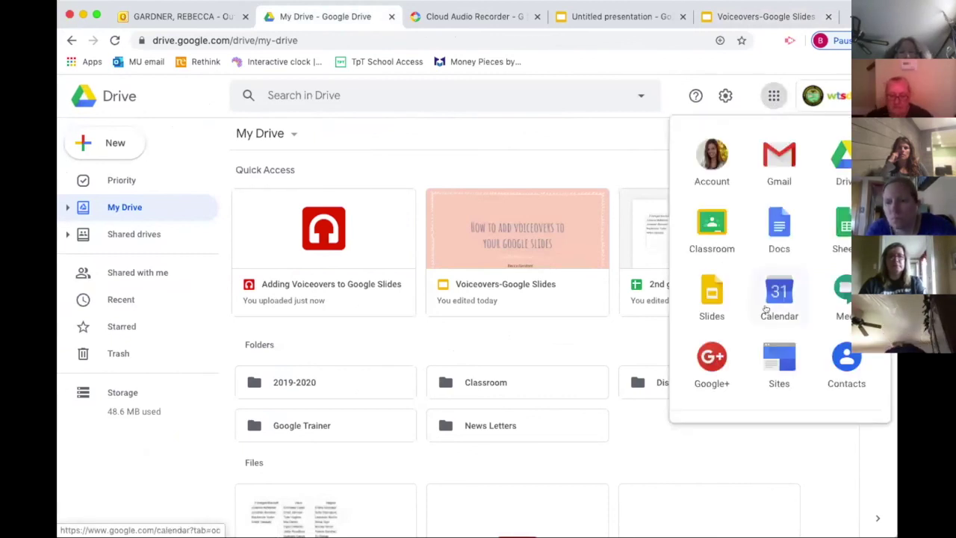
pyautogui.scroll(-3, 765, 310)
pyautogui.scroll(-4, 765, 308)
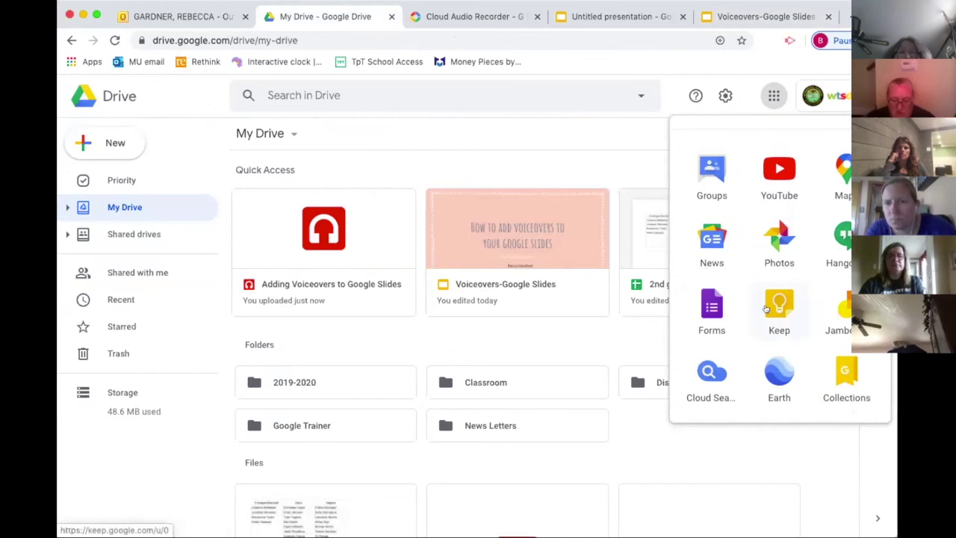
pyautogui.scroll(-2, 765, 308)
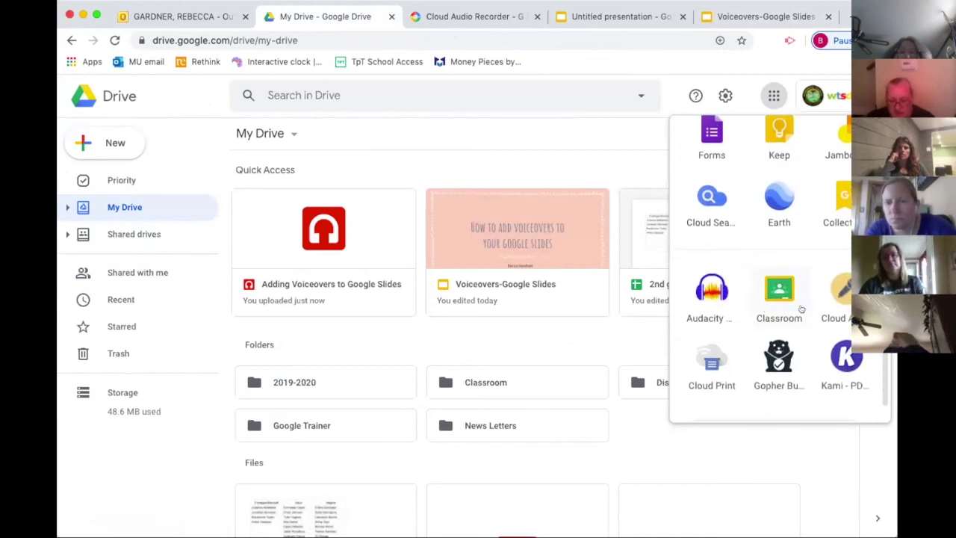
pyautogui.click(841, 299)
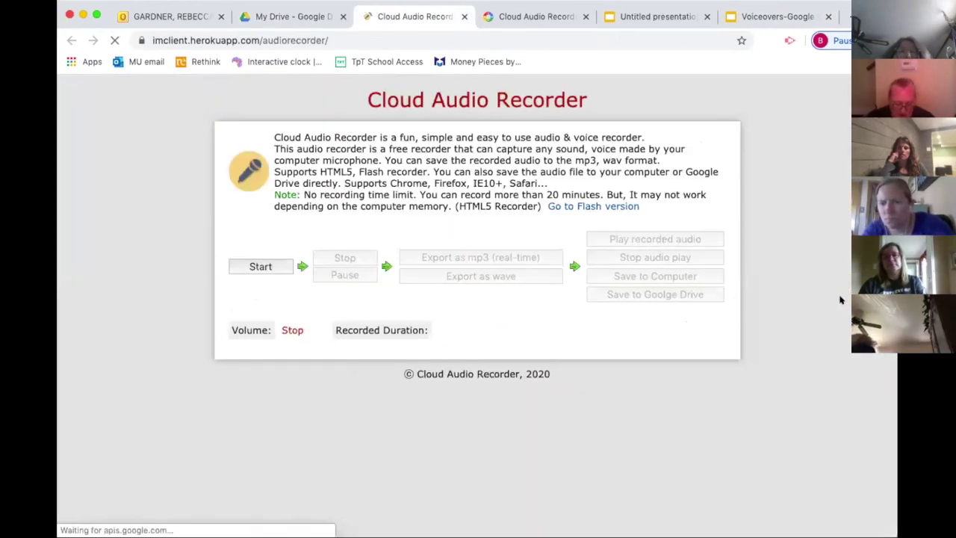
# - Record a voice clip of about 29 seconds in Cloud Audio Recorder and export it as mp3 (real-time)
pyautogui.scroll(-1, 172, 307)
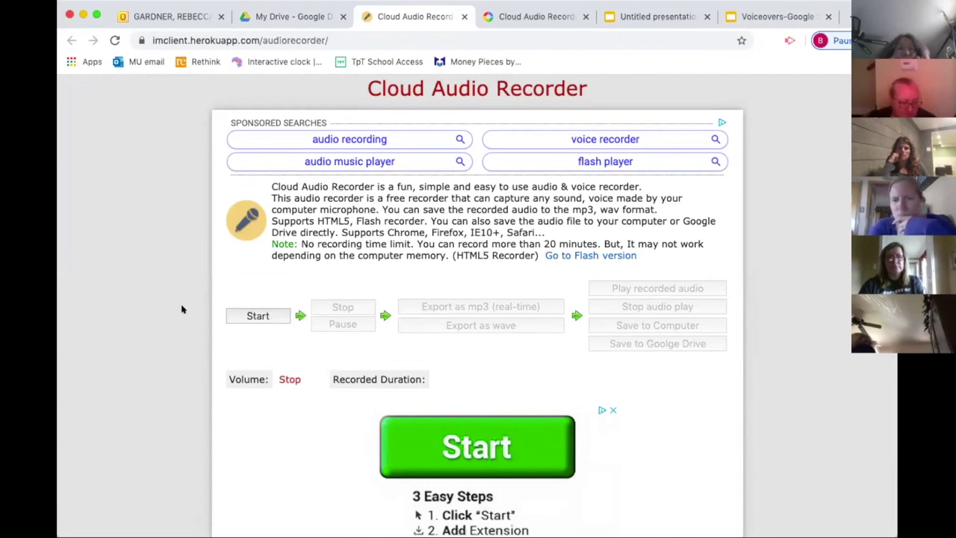
pyautogui.click(247, 316)
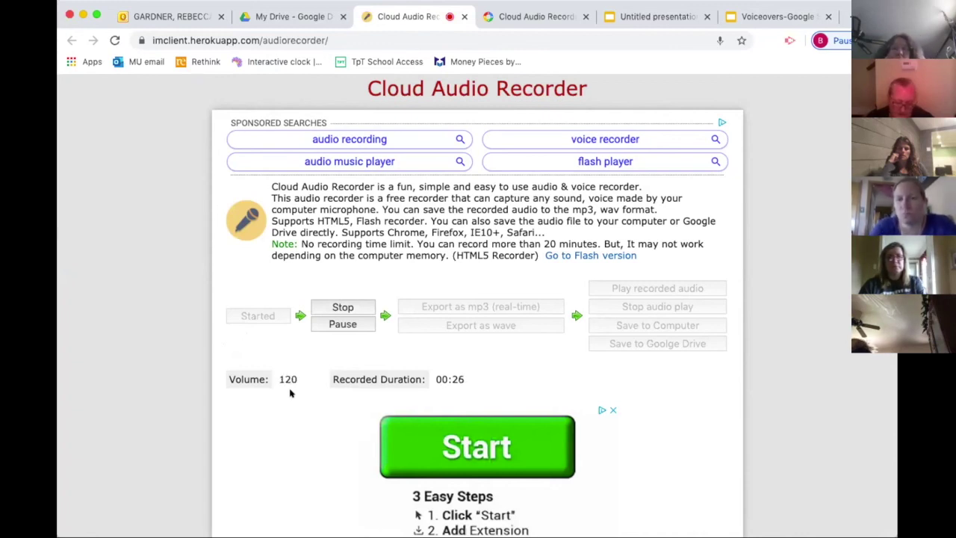
pyautogui.click(333, 310)
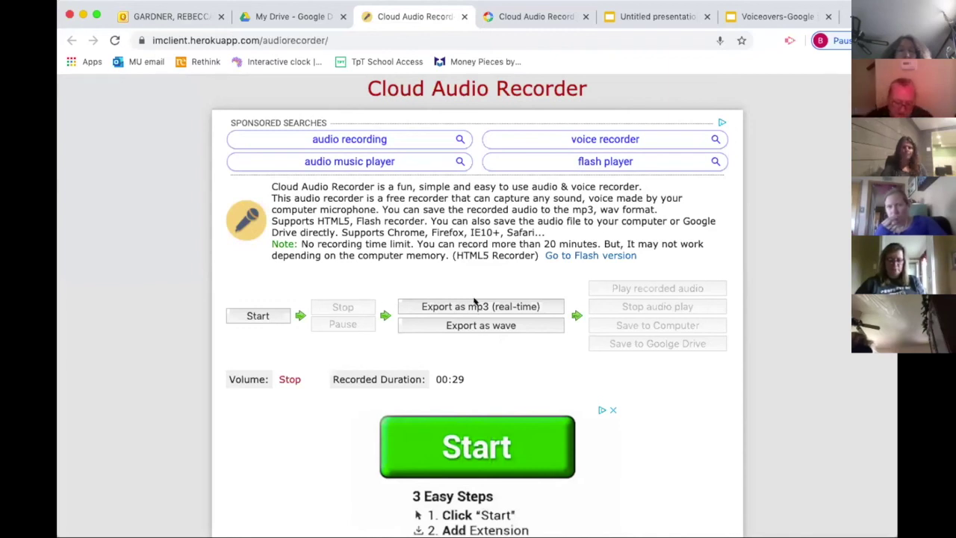
pyautogui.click(473, 307)
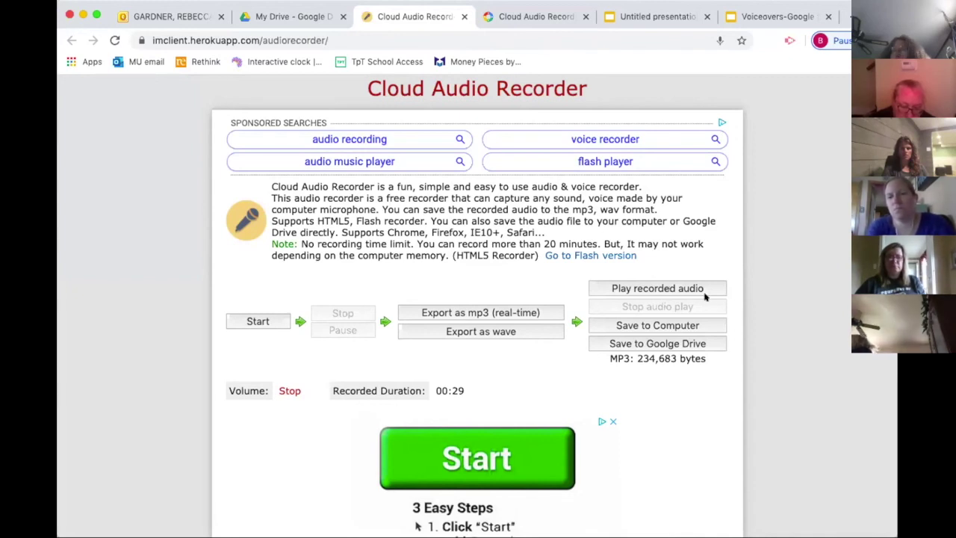
# - Rename the recording as Morning Meeting 5/12/20 and save it to Google Drive
pyautogui.click(690, 342)
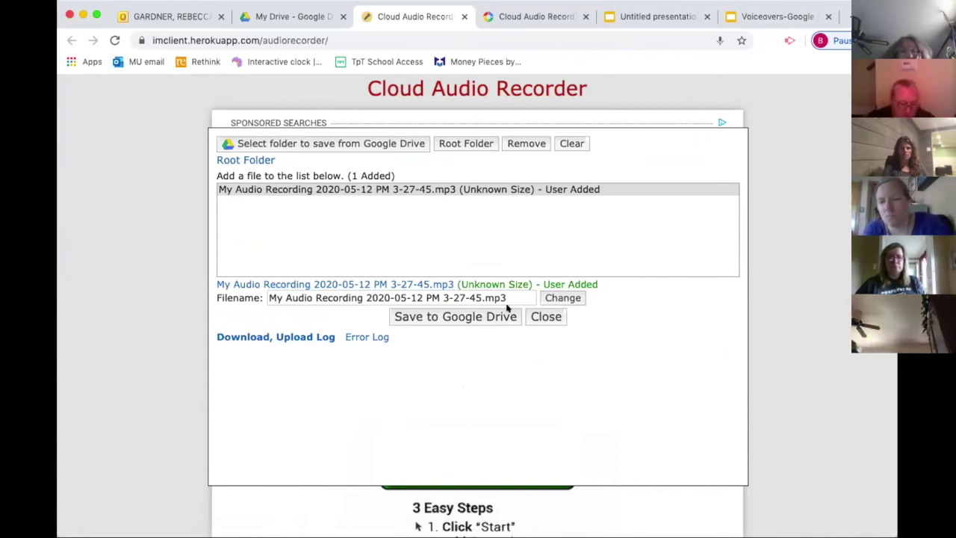
pyautogui.click(447, 297)
pyautogui.keyDown('shift'); pyautogui.click(268, 297); pyautogui.keyUp('shift')
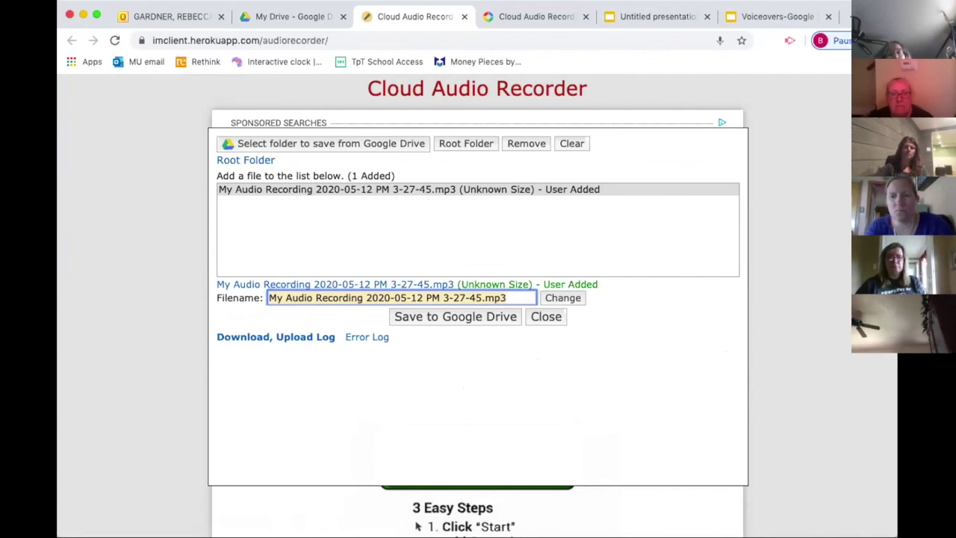
pyautogui.write('Mornig')
pyautogui.press('BackSpace')
pyautogui.press('BackSpace')
pyautogui.write('ng Meettin')
pyautogui.press('BackSpace')
pyautogui.press('BackSpace')
pyautogui.press('BackSpace')
pyautogui.write('ing 5/12/20')
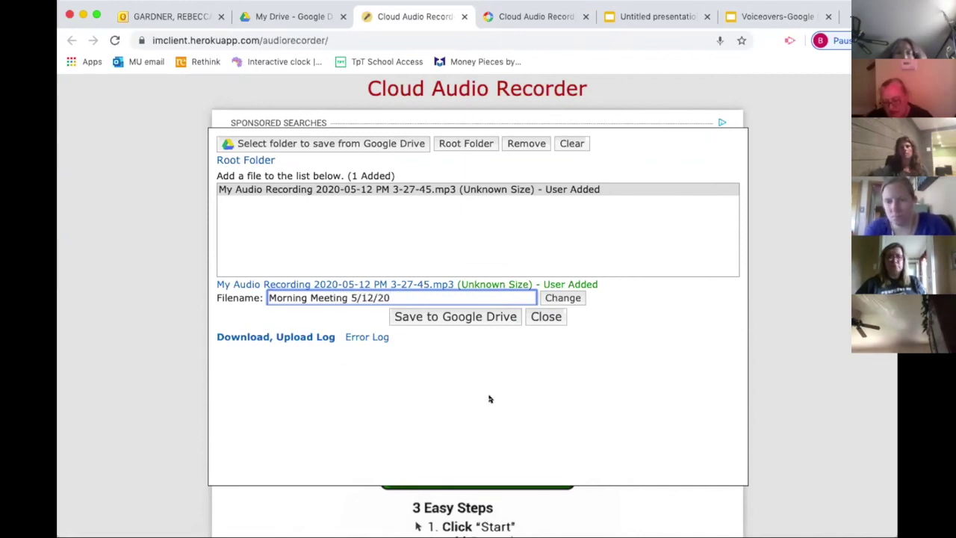
pyautogui.click(551, 298)
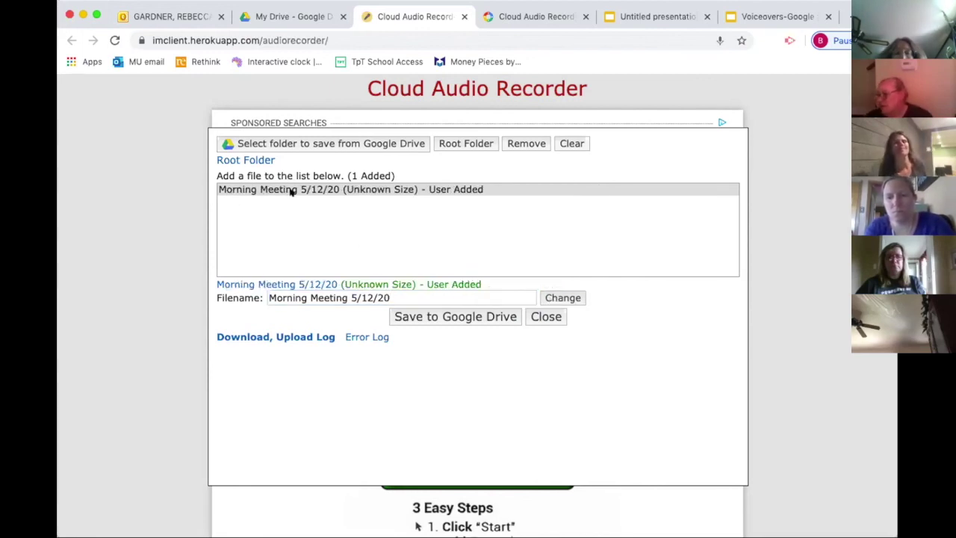
pyautogui.click(441, 315)
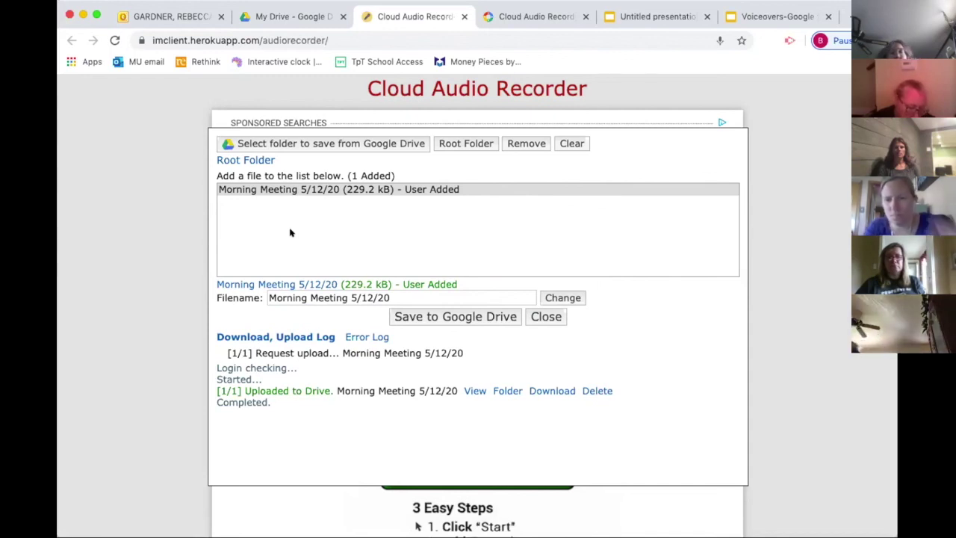
# - Return to Google Drive and reload My Drive to look for the saved recording
pyautogui.click(265, 19)
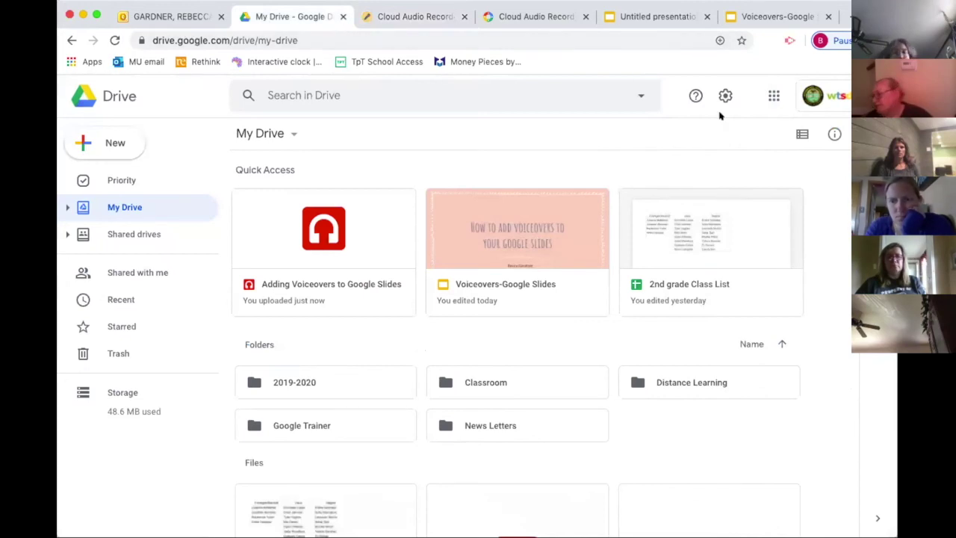
pyautogui.click(772, 96)
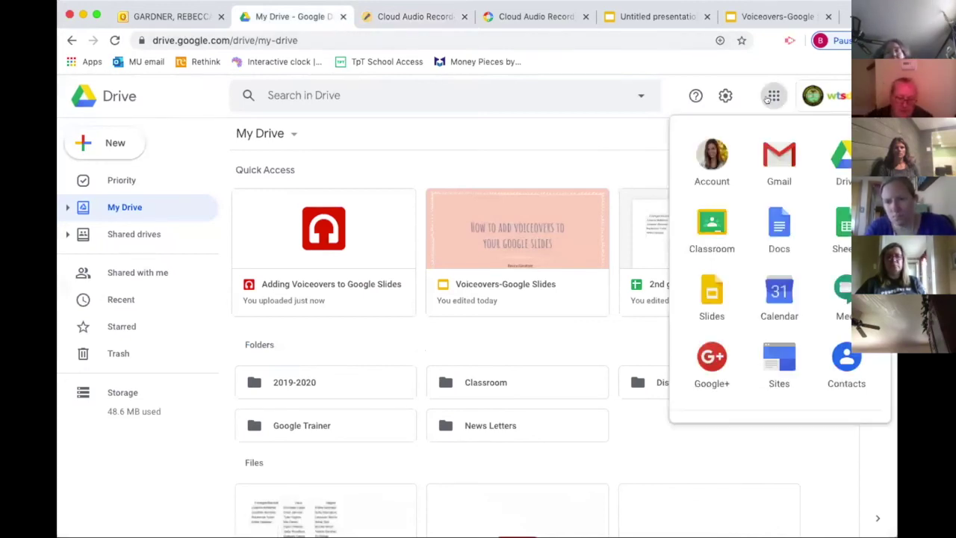
pyautogui.click(833, 154)
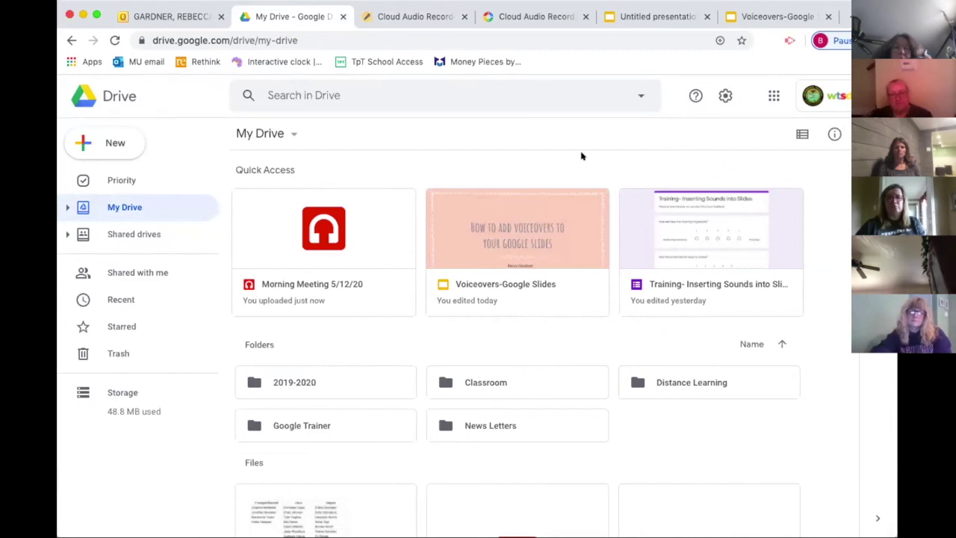
# - Consult the Voiceovers slides on accessing the audio file in Google Drive and inserting audio
pyautogui.click(760, 10)
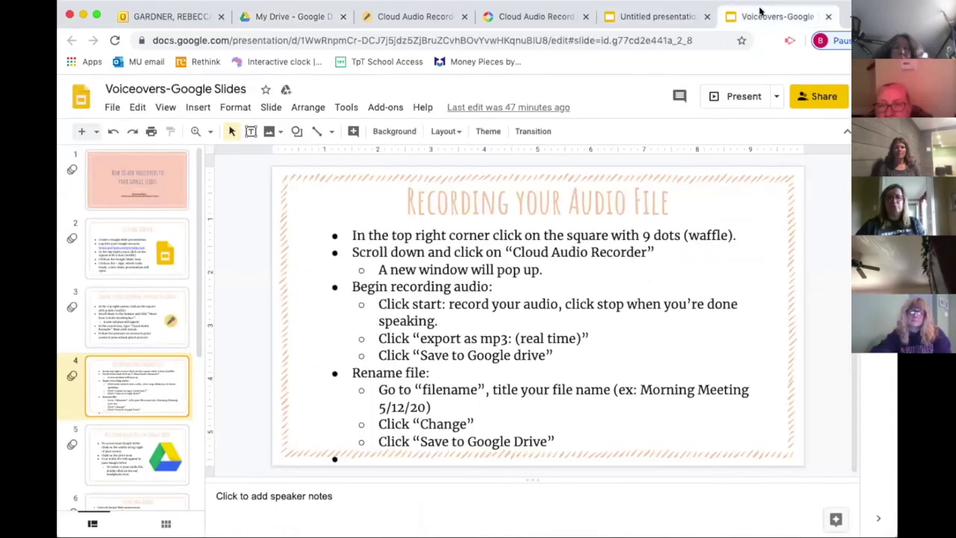
pyautogui.click(139, 451)
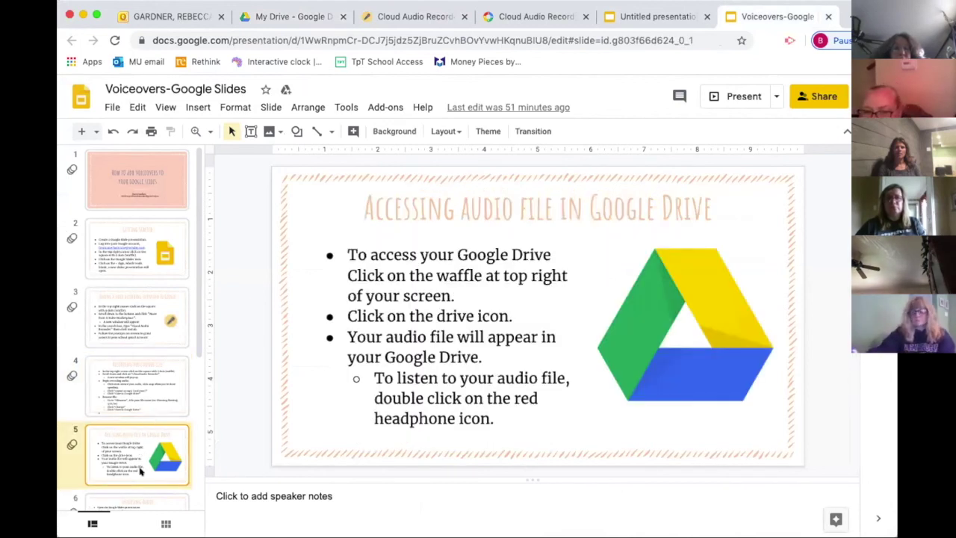
pyautogui.scroll(-1, 139, 469)
pyautogui.scroll(-3, 139, 469)
pyautogui.click(139, 452)
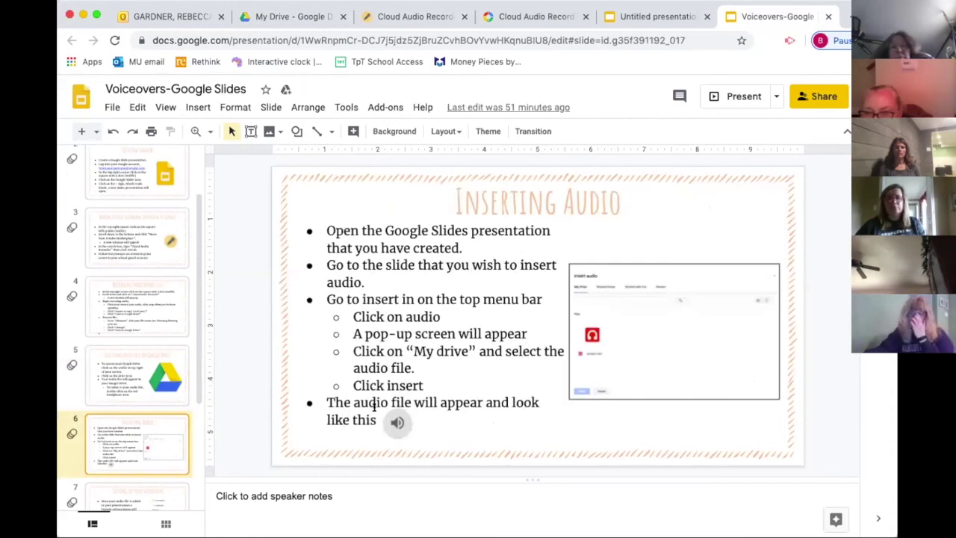
# - Insert the Morning Meeting recording from My Drive as audio on the Inserting Audio slide
pyautogui.click(196, 108)
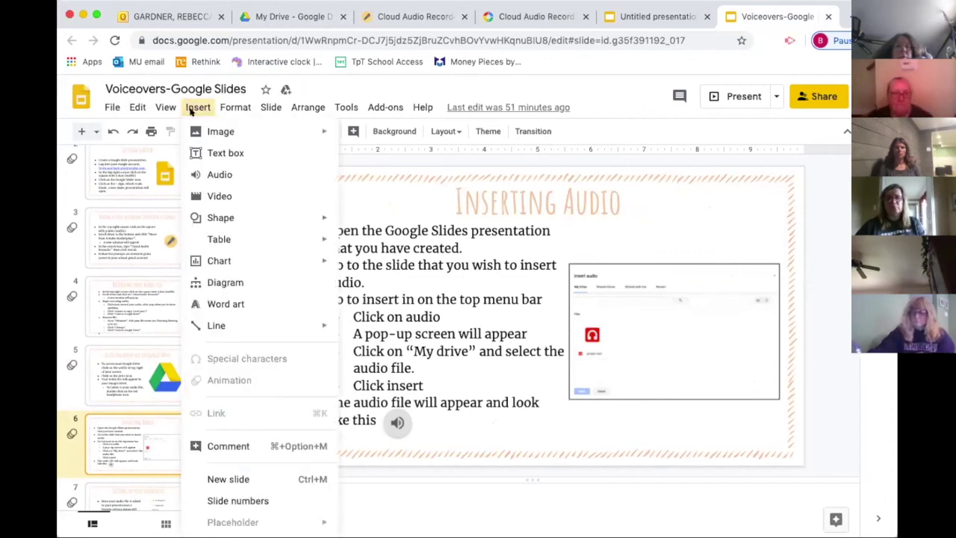
pyautogui.click(211, 176)
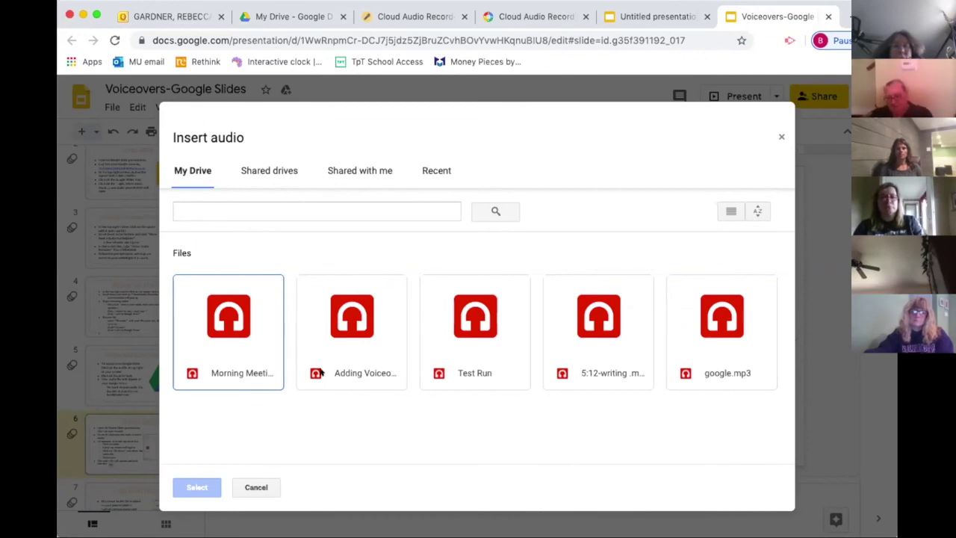
pyautogui.click(242, 349)
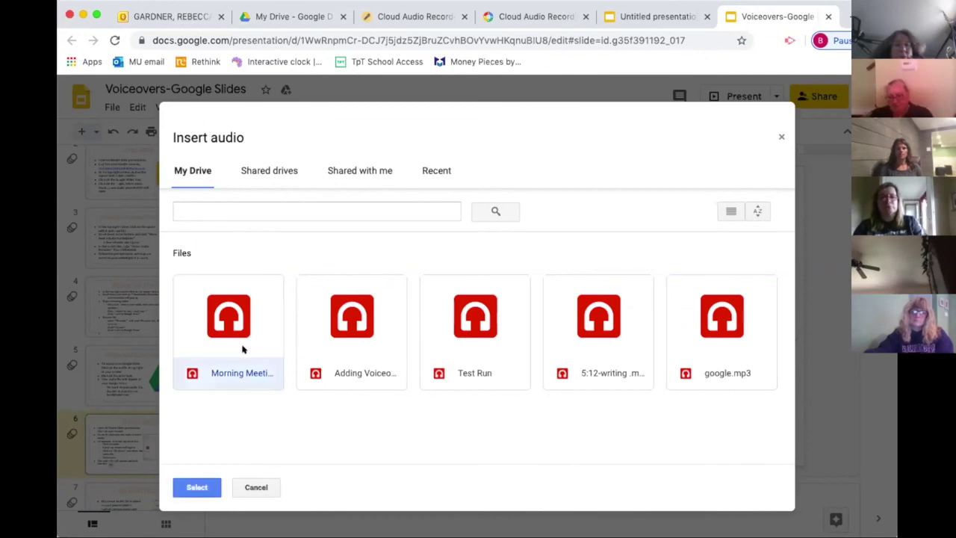
pyautogui.doubleClick(242, 349)
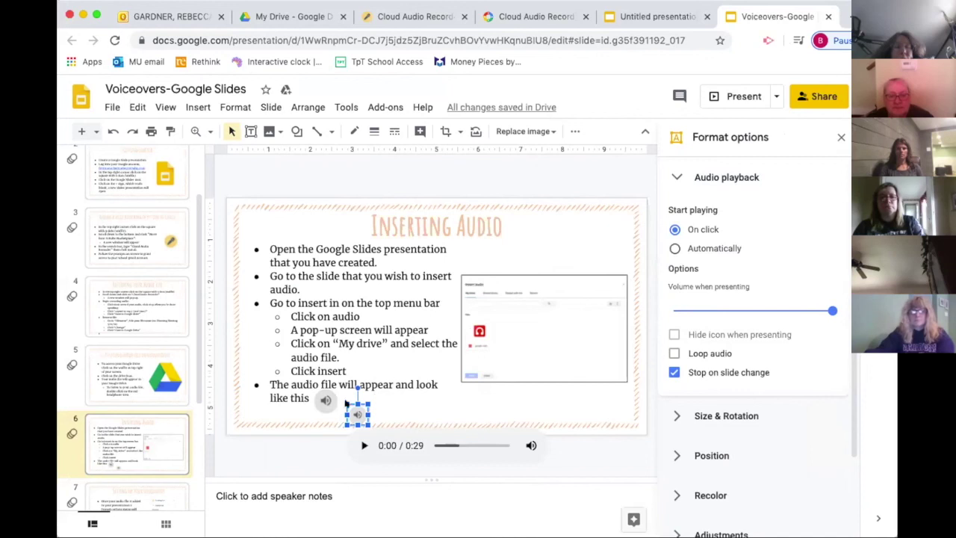
# - Delete the newly inserted audio from the Inserting Audio slide and close the format options
pyautogui.press('Delete')
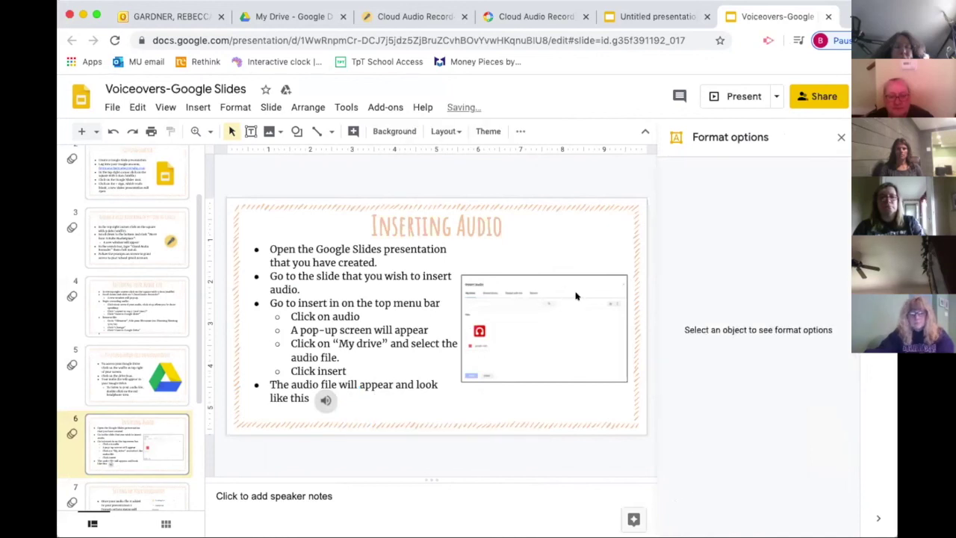
pyautogui.click(841, 138)
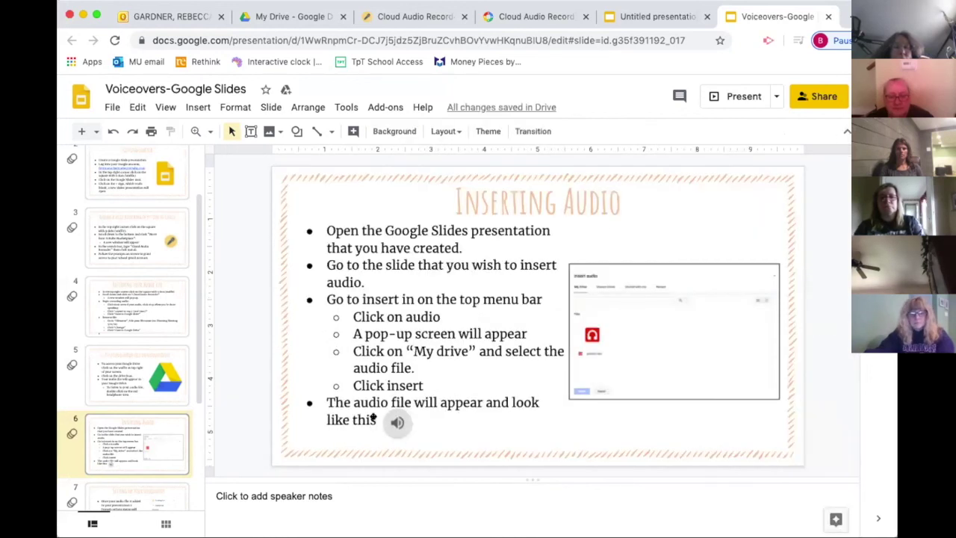